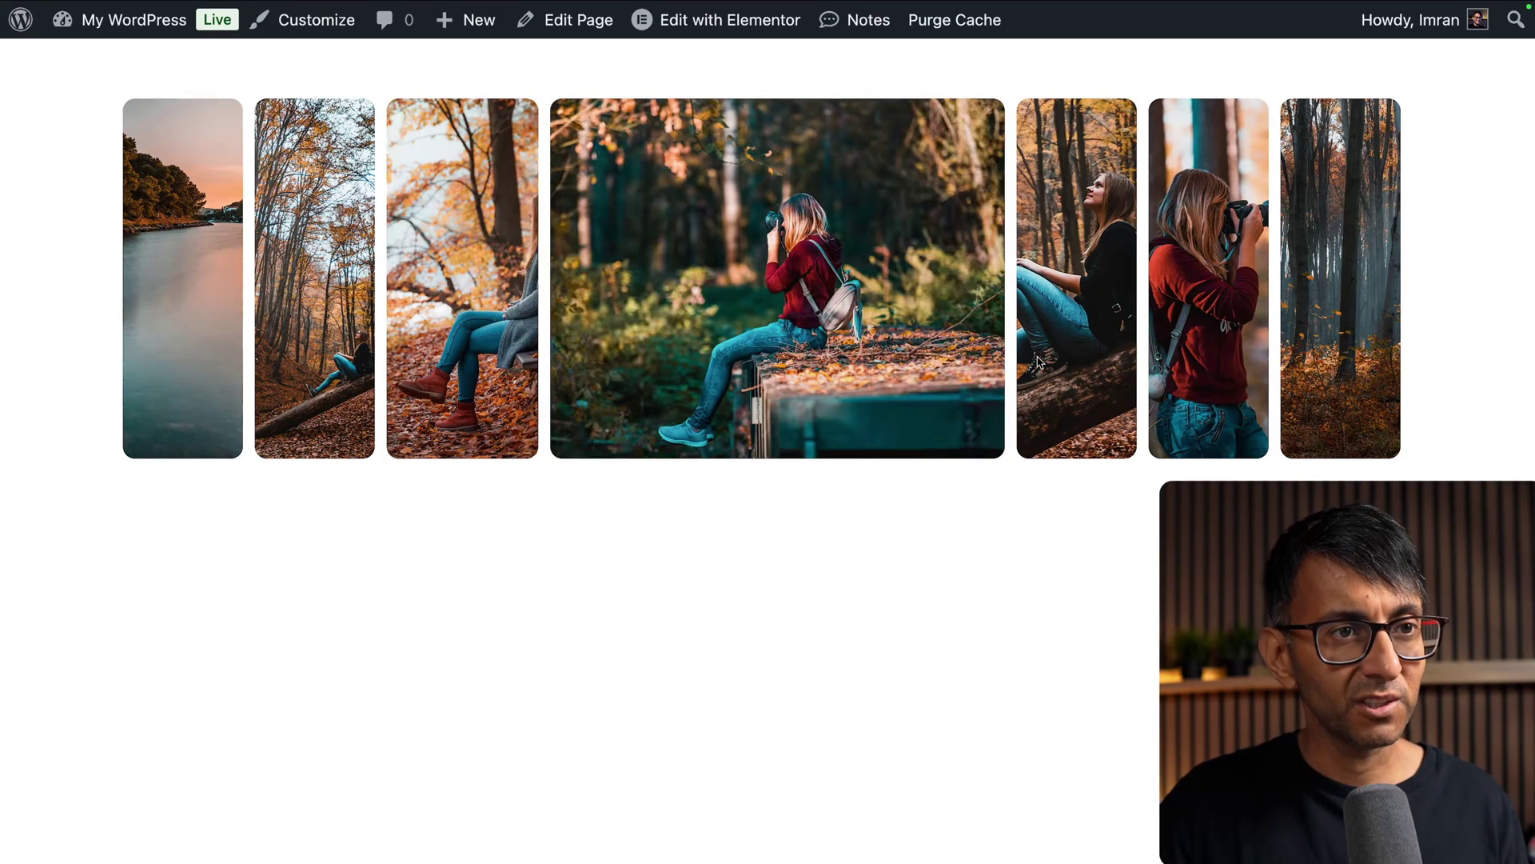
- Preview the expanding thumbnails on the live page, then switch to the Elementor editor tab
{"action": "mouse_move", "coordinate": [1117, 352]}
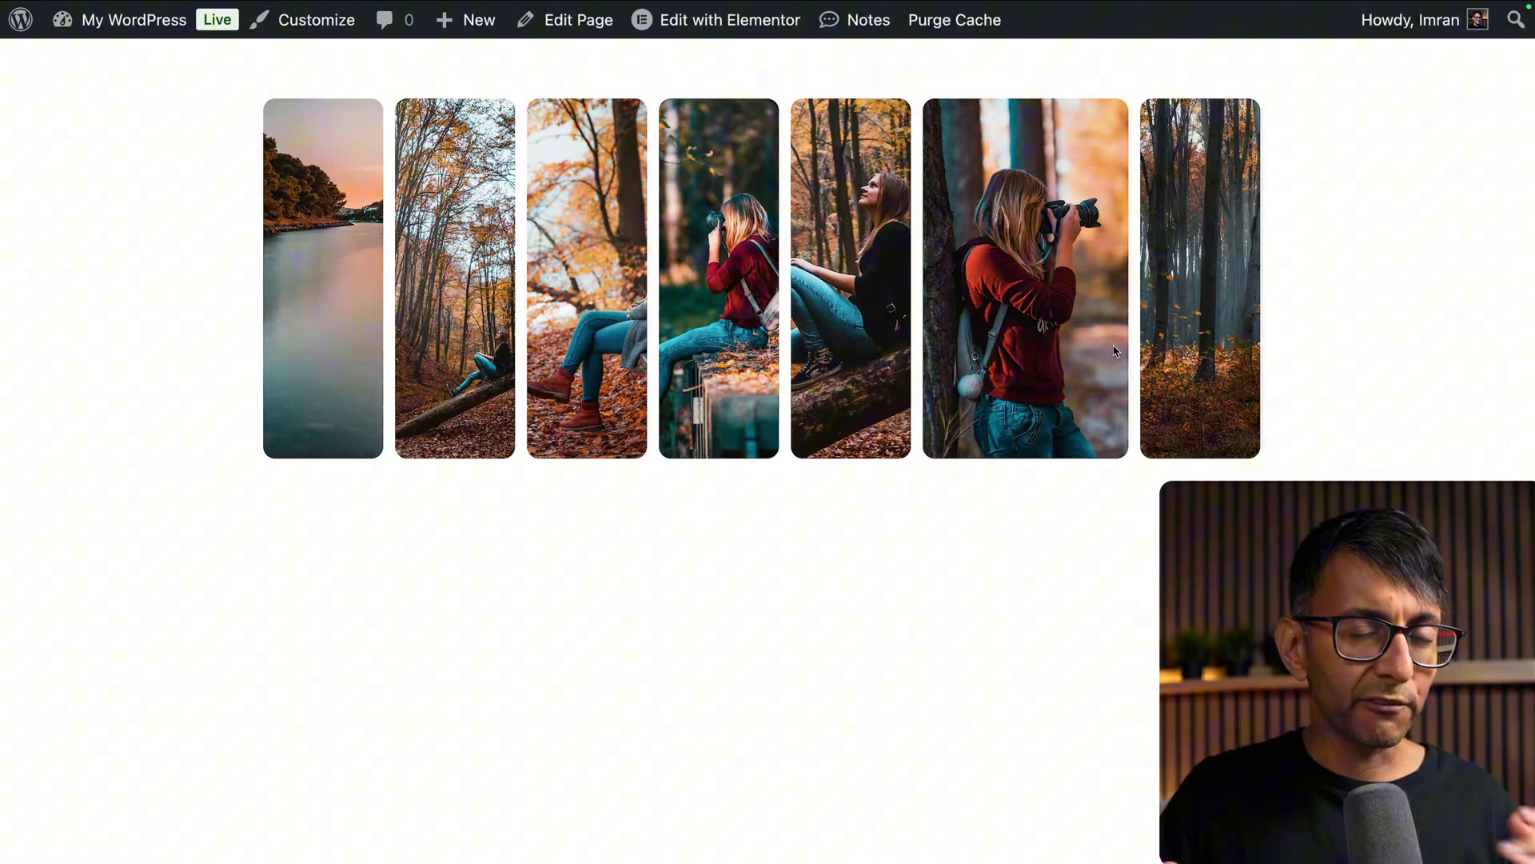
{"action": "mouse_move", "coordinate": [895, 368]}
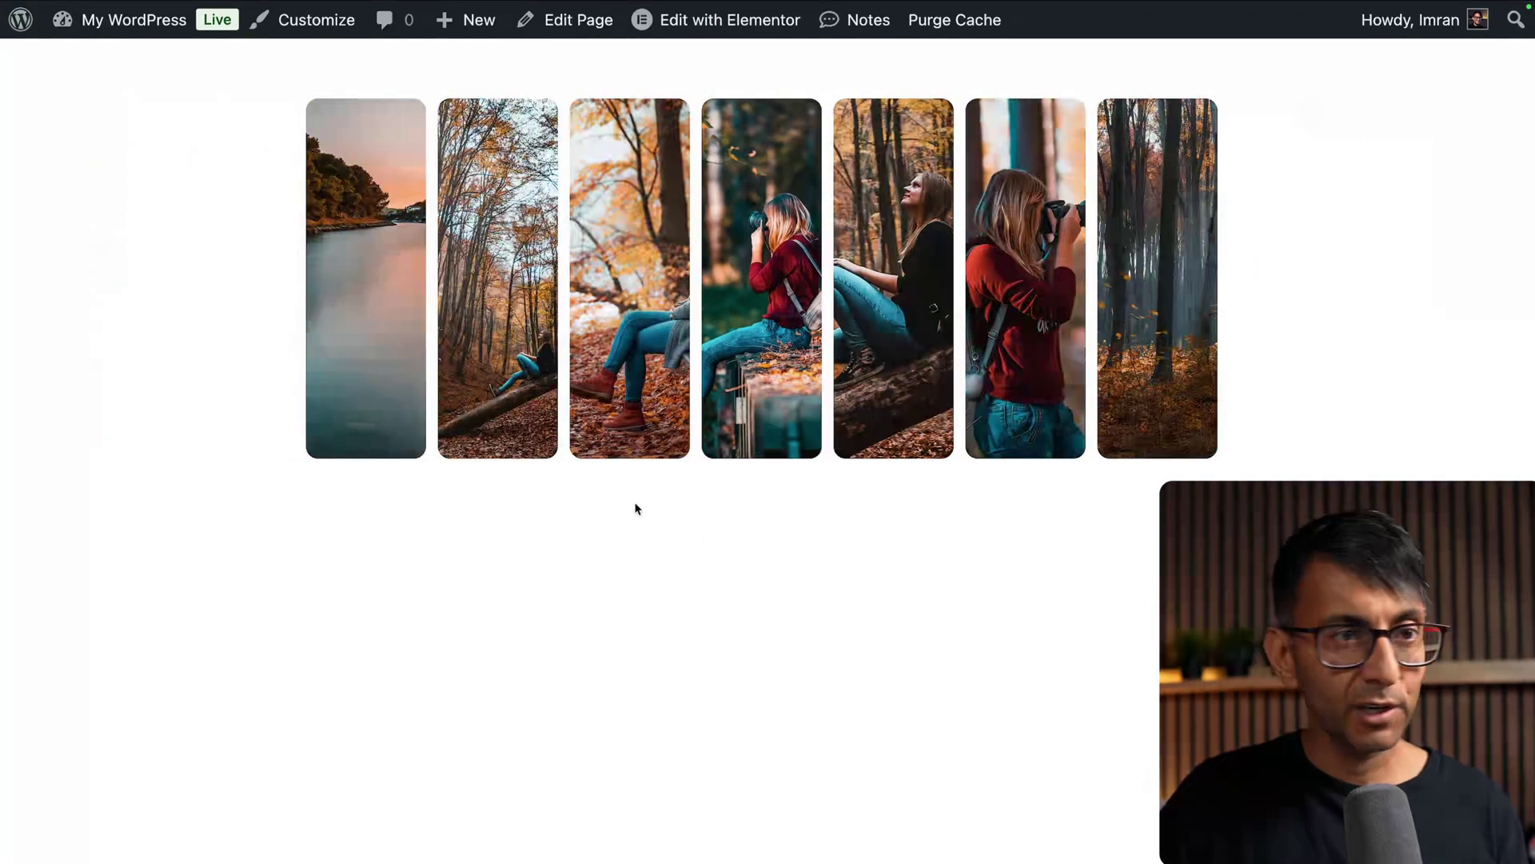
{"action": "mouse_move", "coordinate": [360, 379]}
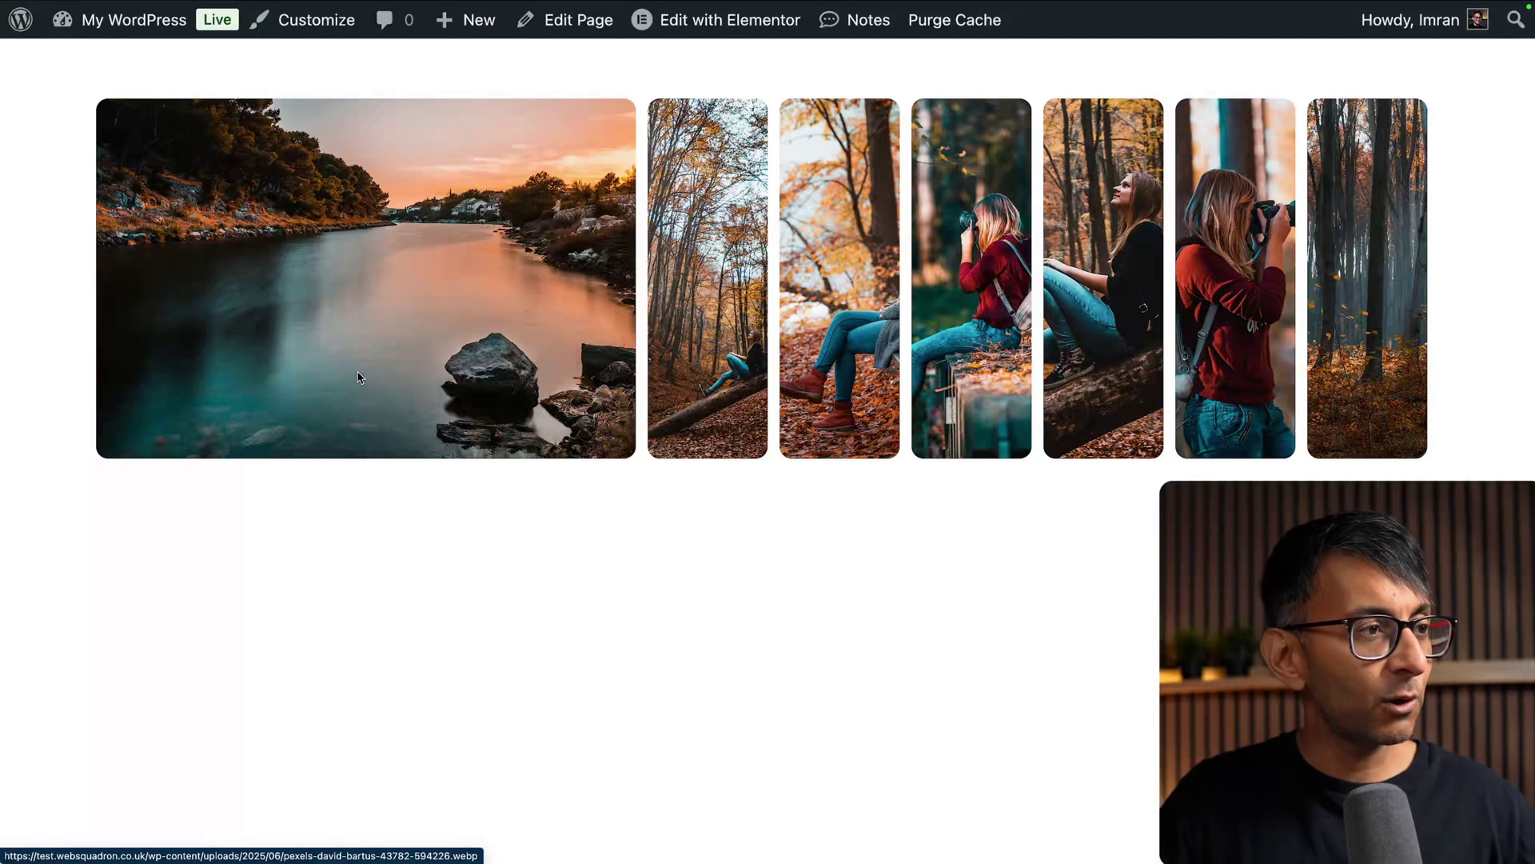
{"action": "key", "text": "ctrl+Tab"}
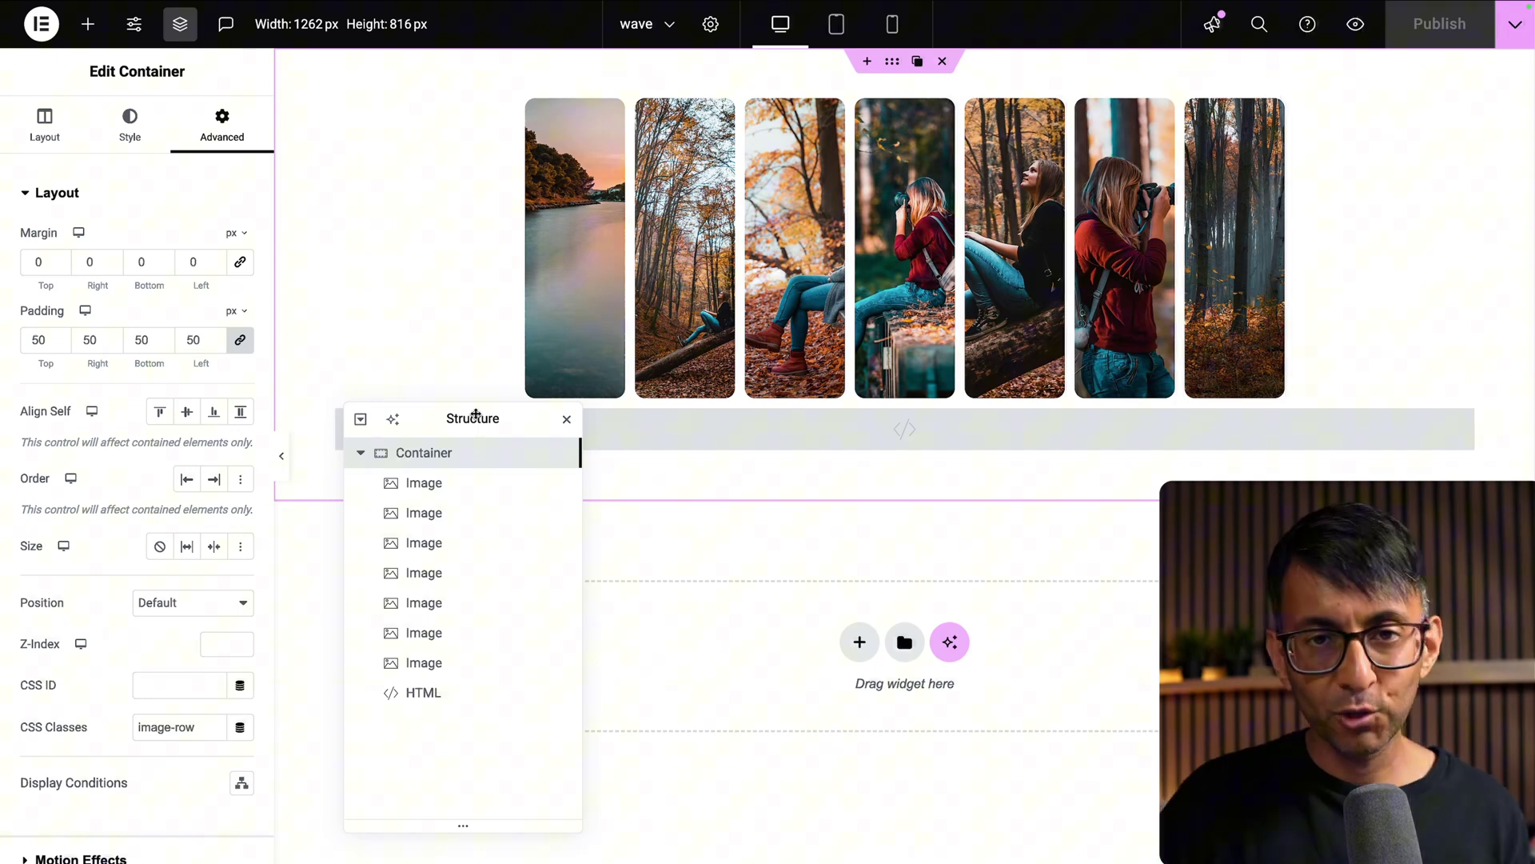
{"action": "left_click", "coordinate": [444, 702]}
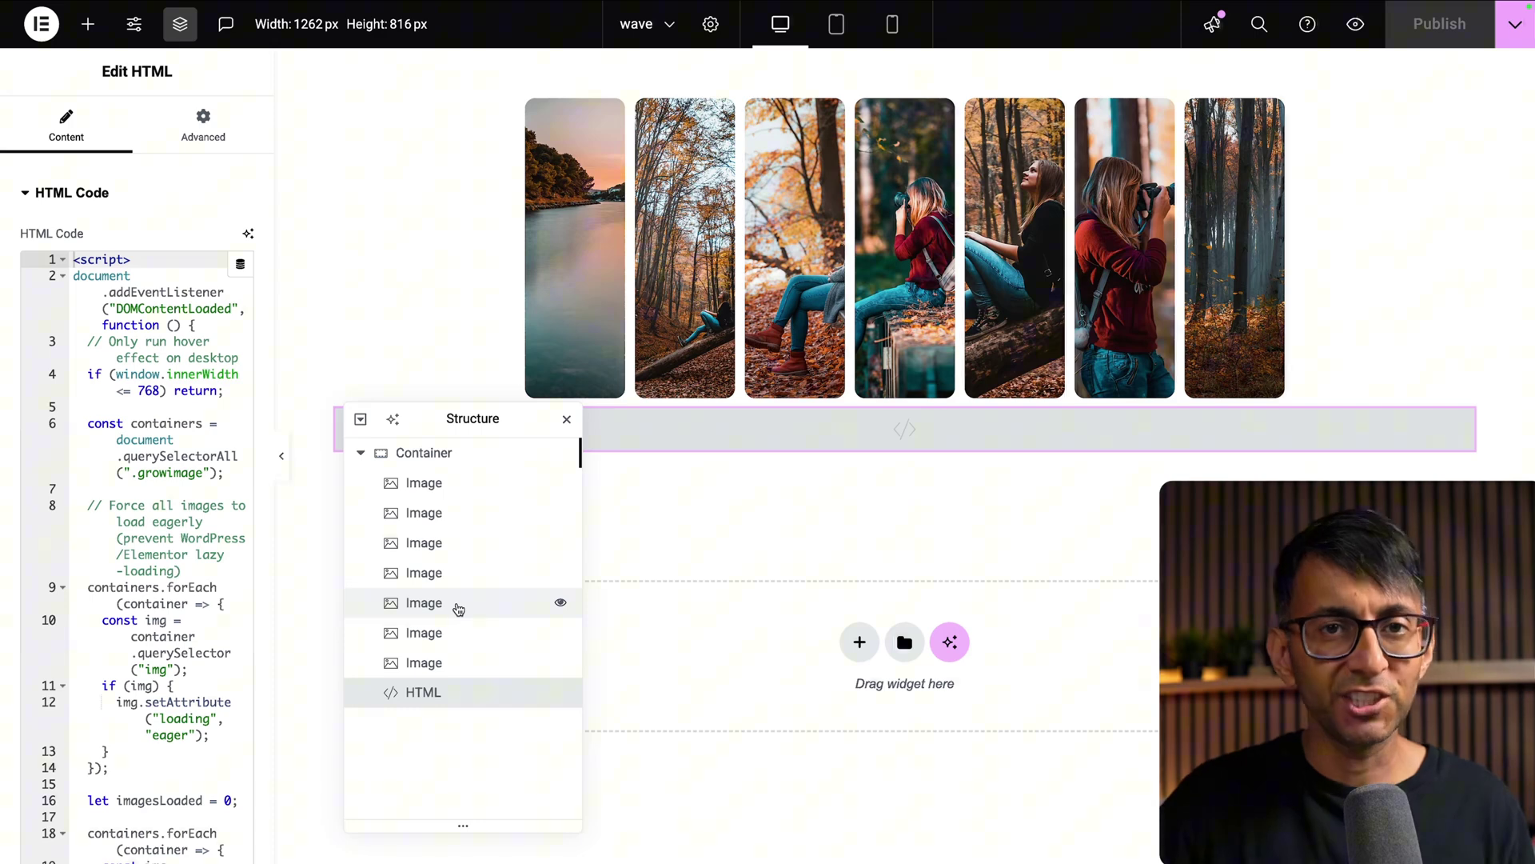
{"action": "left_click", "coordinate": [484, 464]}
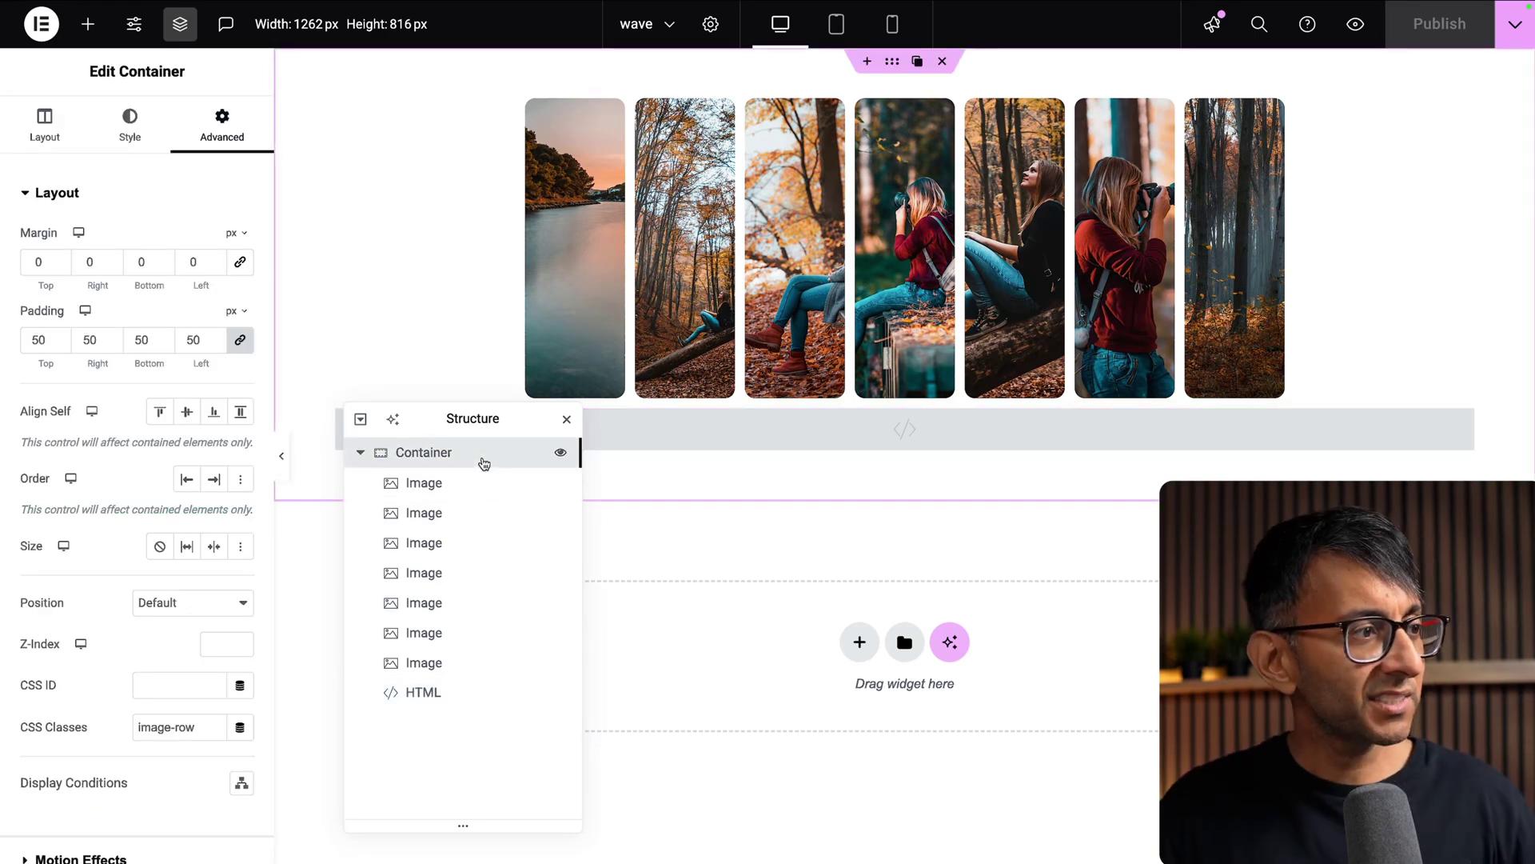
{"action": "left_click", "coordinate": [45, 127]}
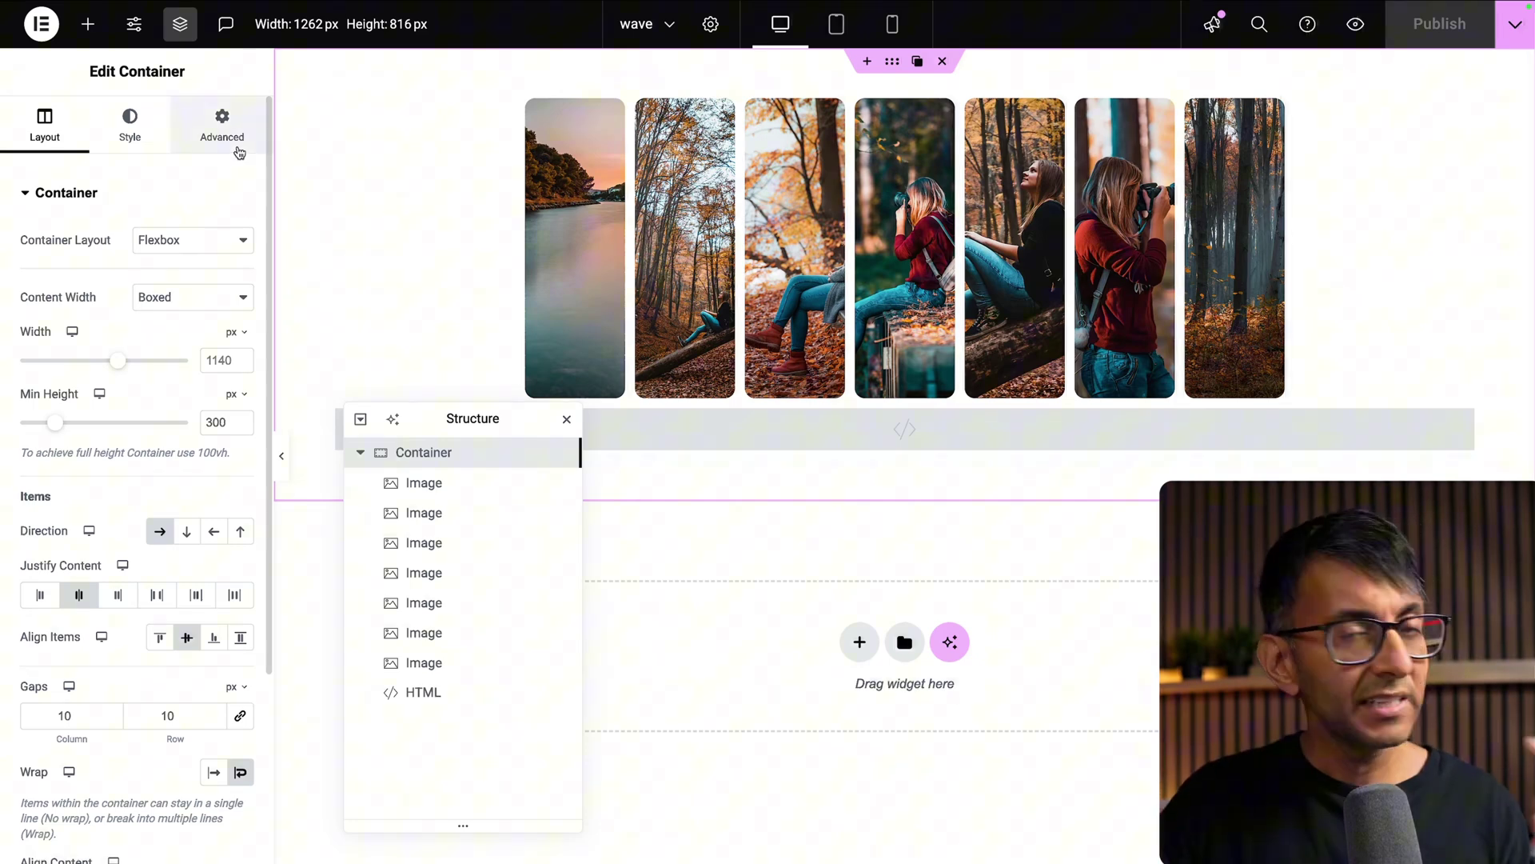
{"action": "left_click", "coordinate": [232, 140]}
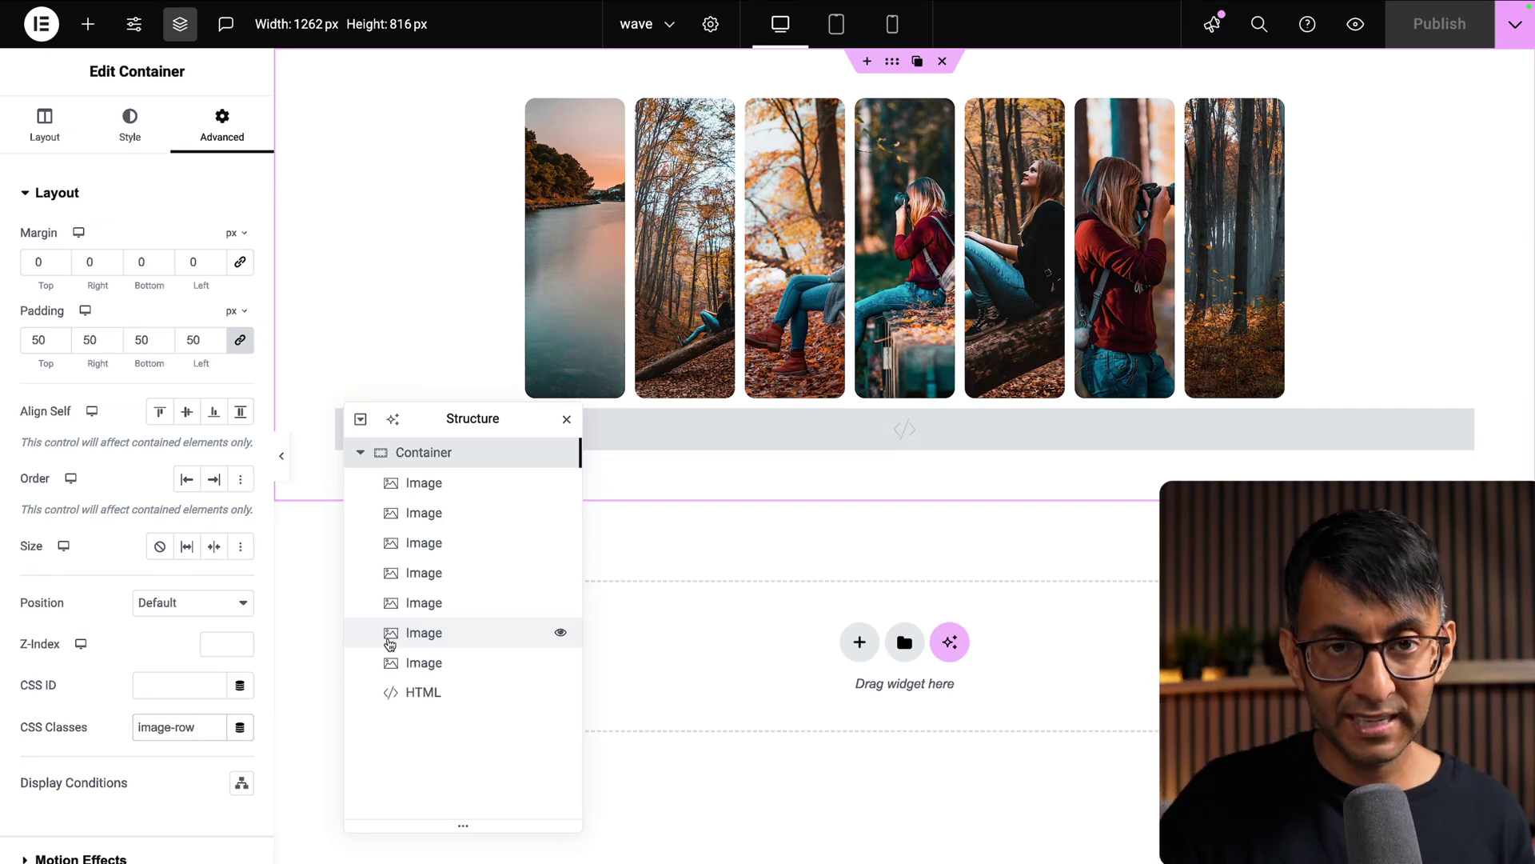
- Look through the first three images' settings, ending back on the first image
{"action": "left_click", "coordinate": [436, 488]}
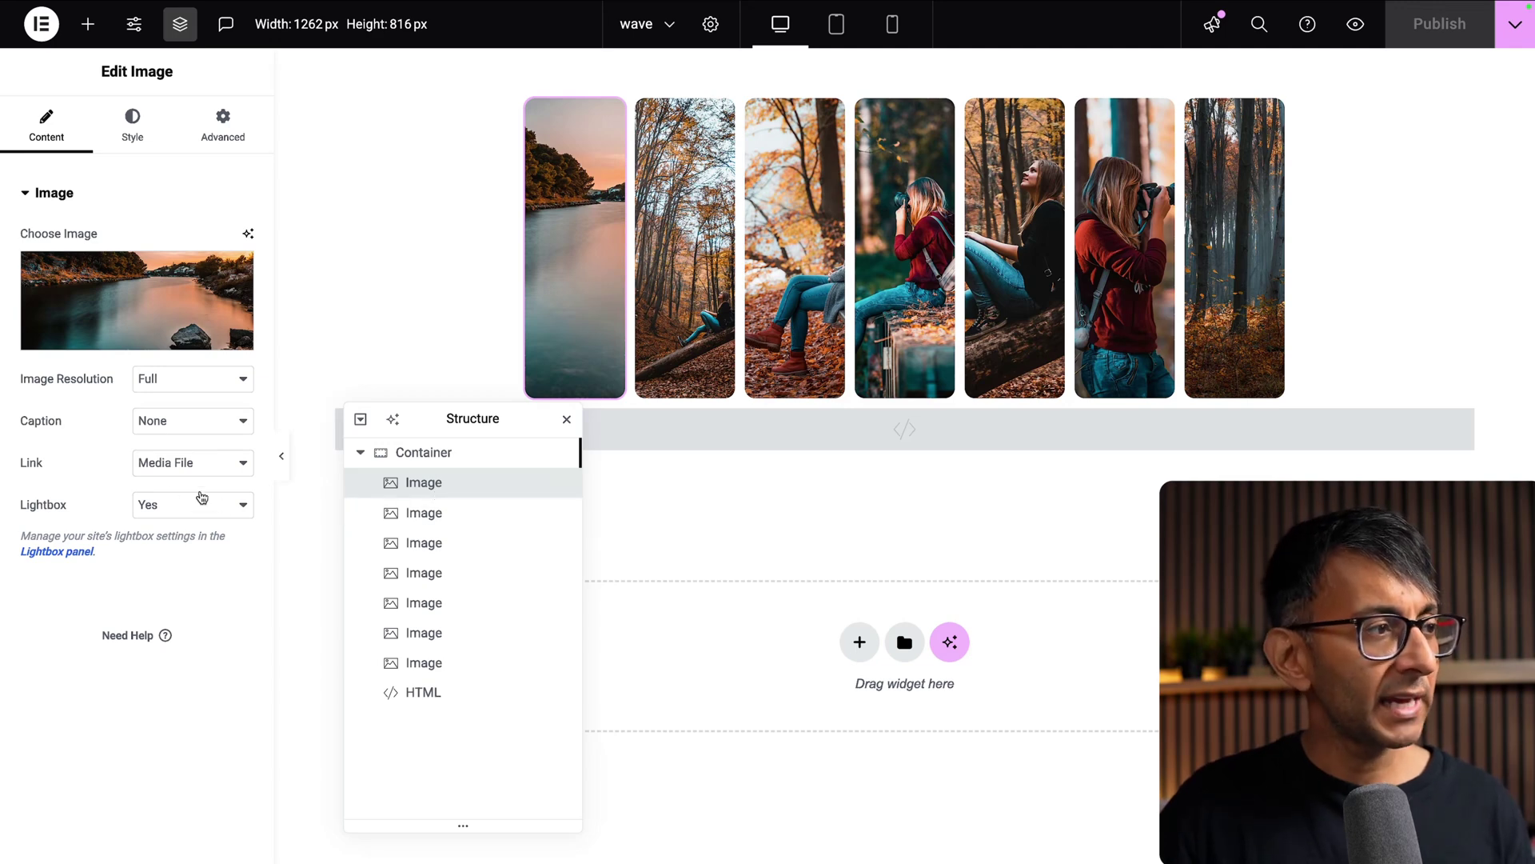
{"action": "left_click", "coordinate": [401, 513]}
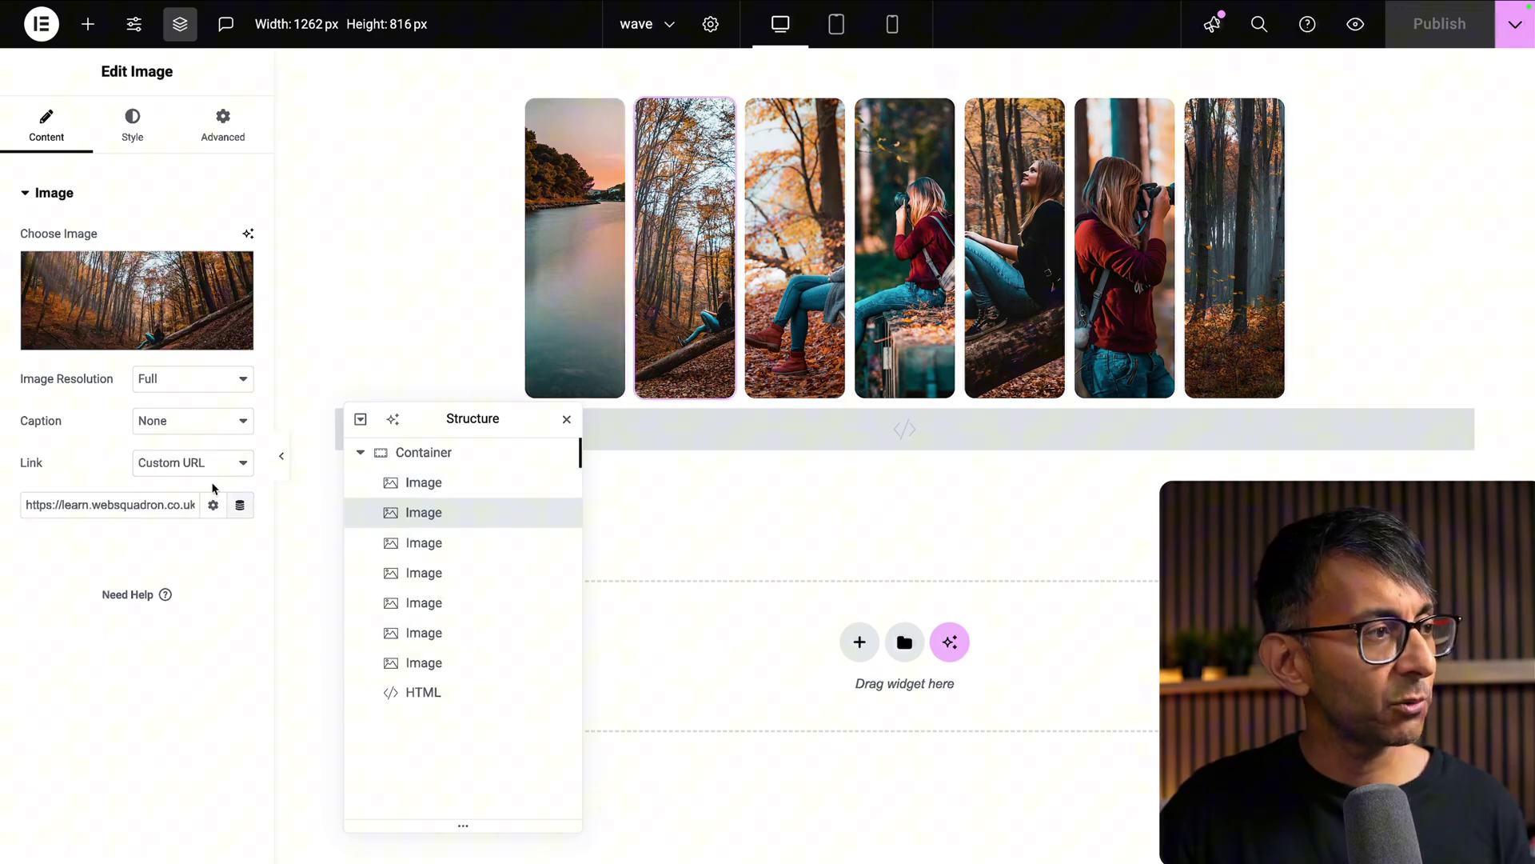
{"action": "left_click", "coordinate": [406, 551]}
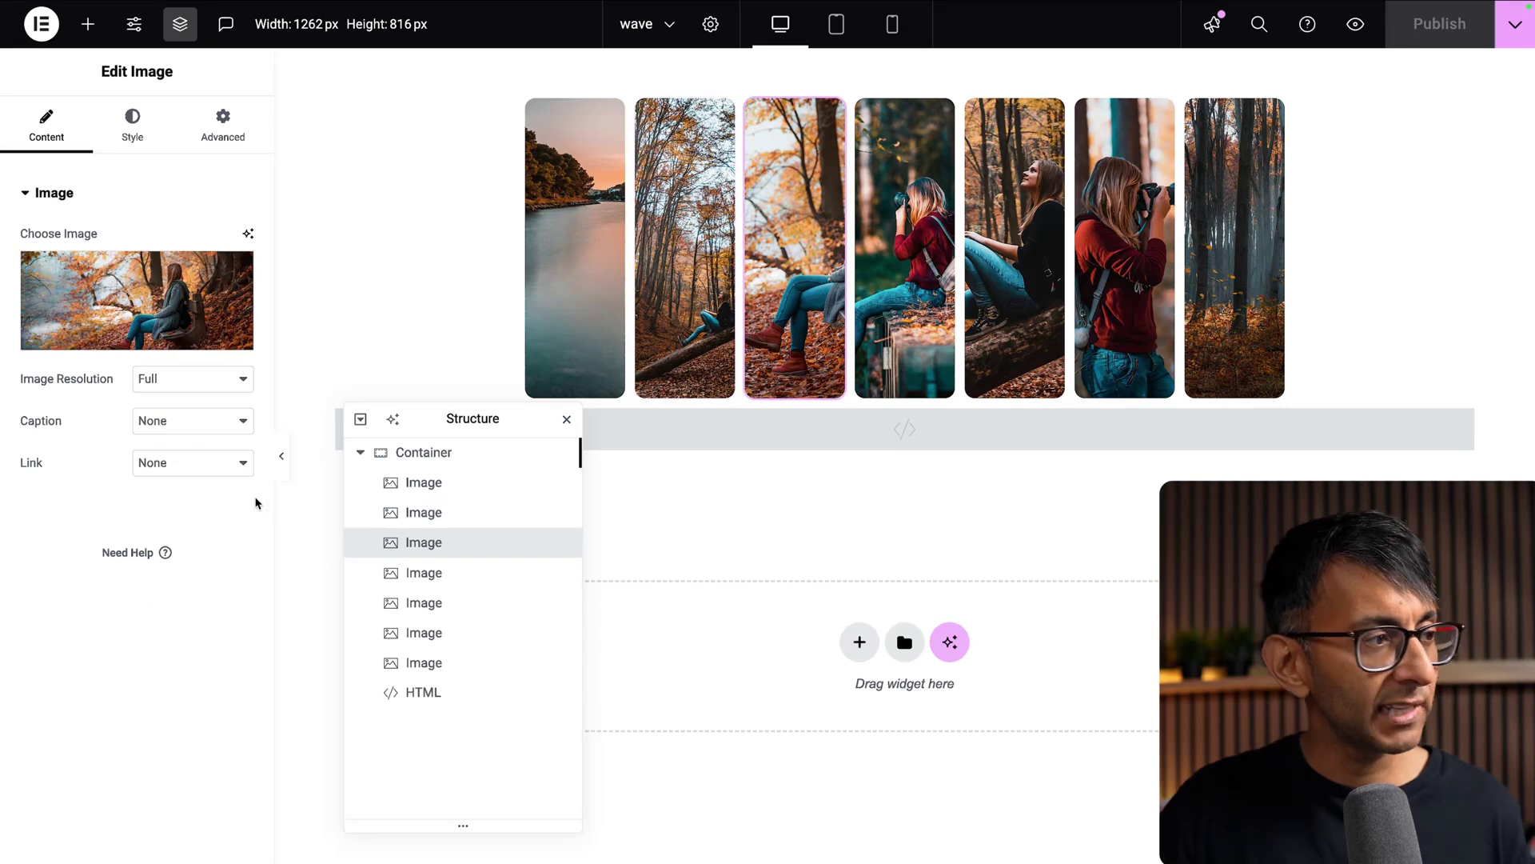
{"action": "left_click", "coordinate": [459, 481]}
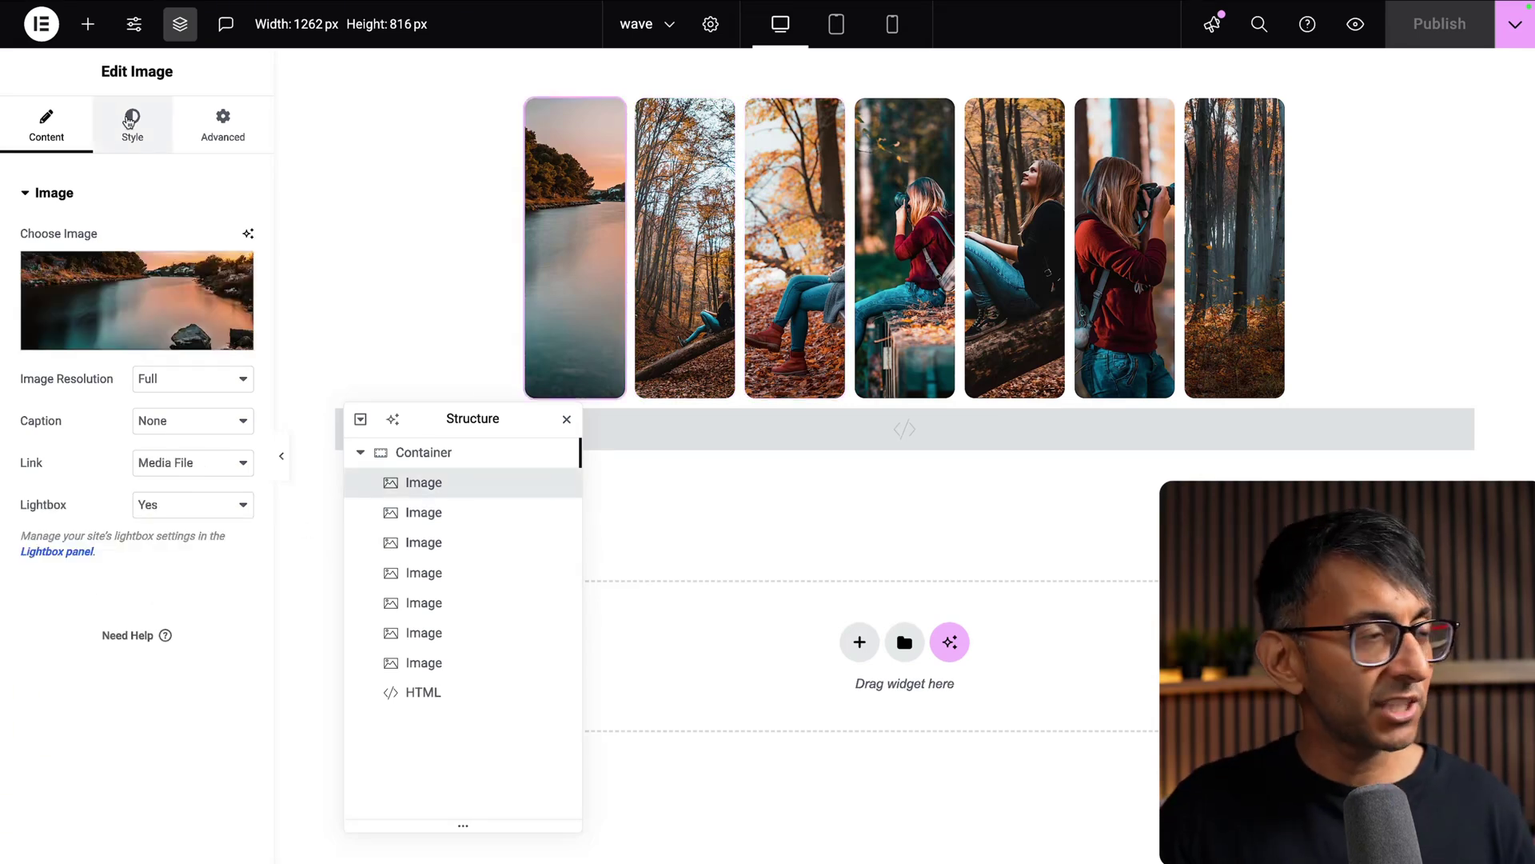
- Confirm the first image carries the growimage CSS class under Advanced
{"action": "left_click", "coordinate": [128, 120]}
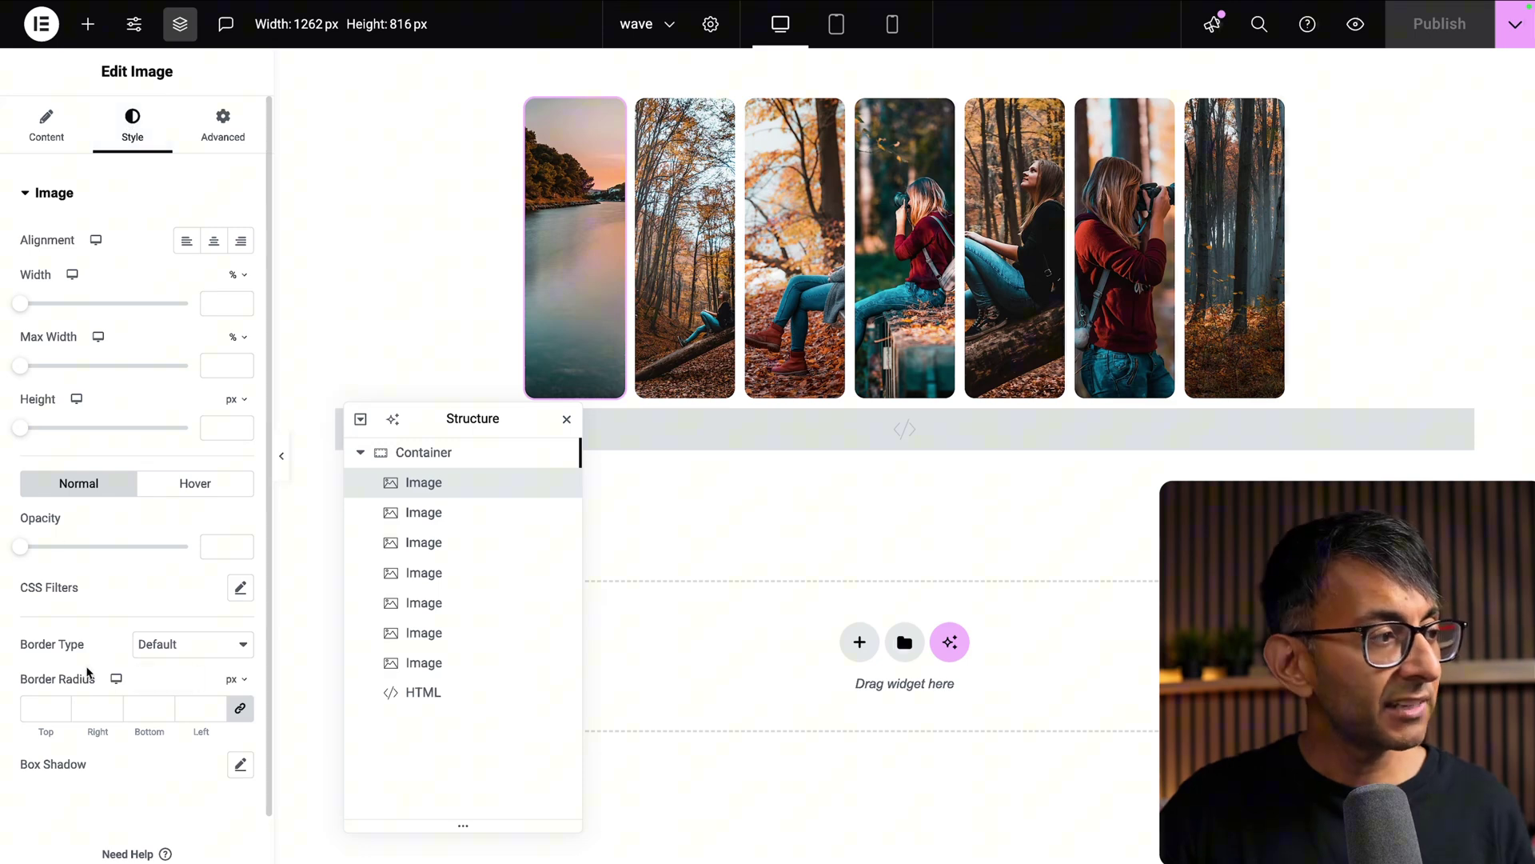
{"action": "left_click", "coordinate": [223, 126]}
{"action": "scroll", "coordinate": [194, 652], "scroll_direction": "down", "scroll_amount": 2}
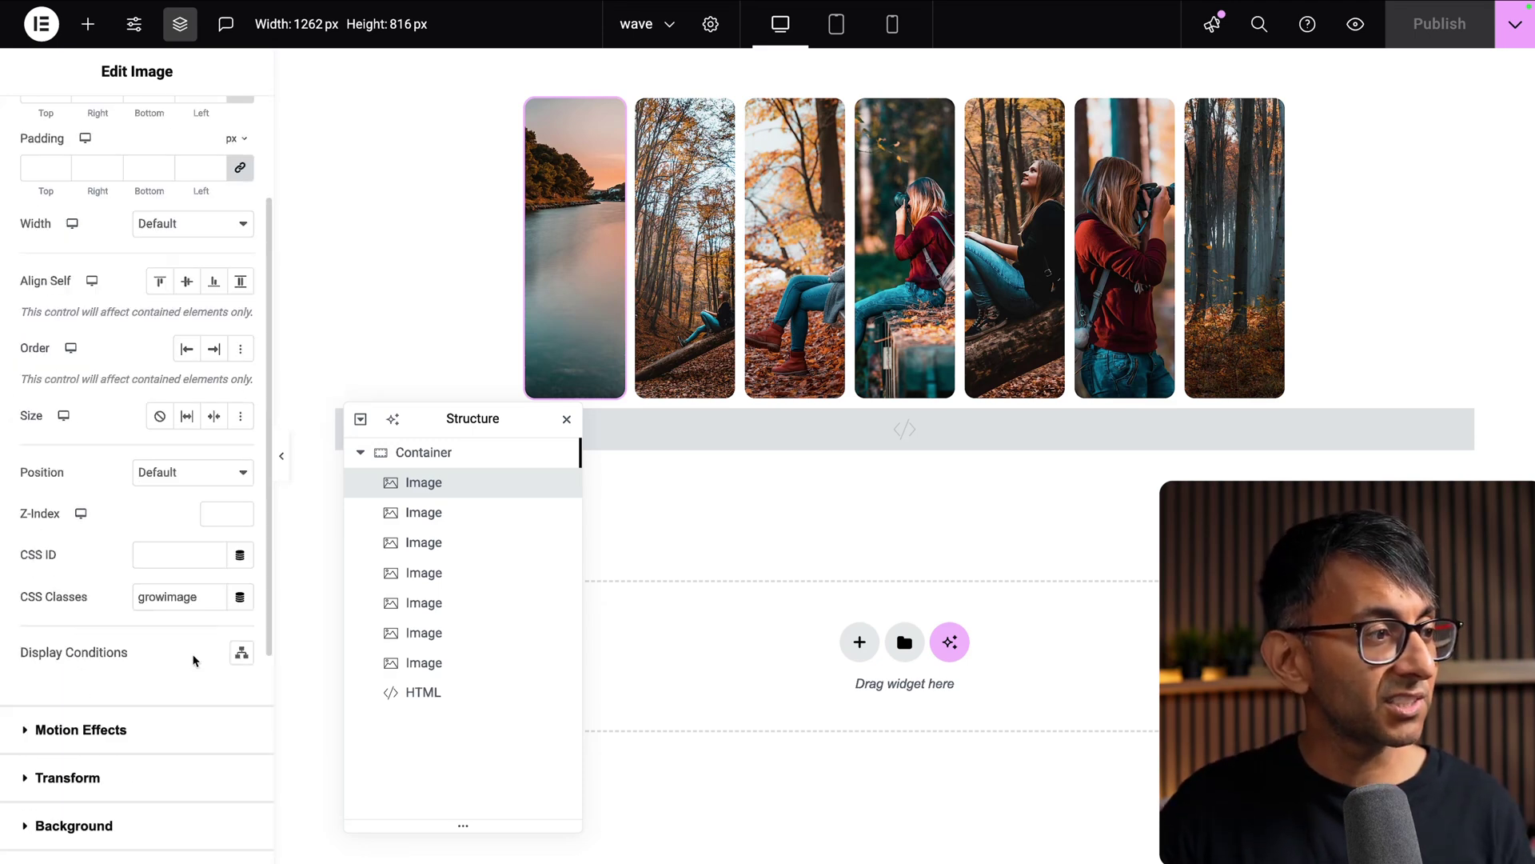
{"action": "left_click", "coordinate": [216, 596]}
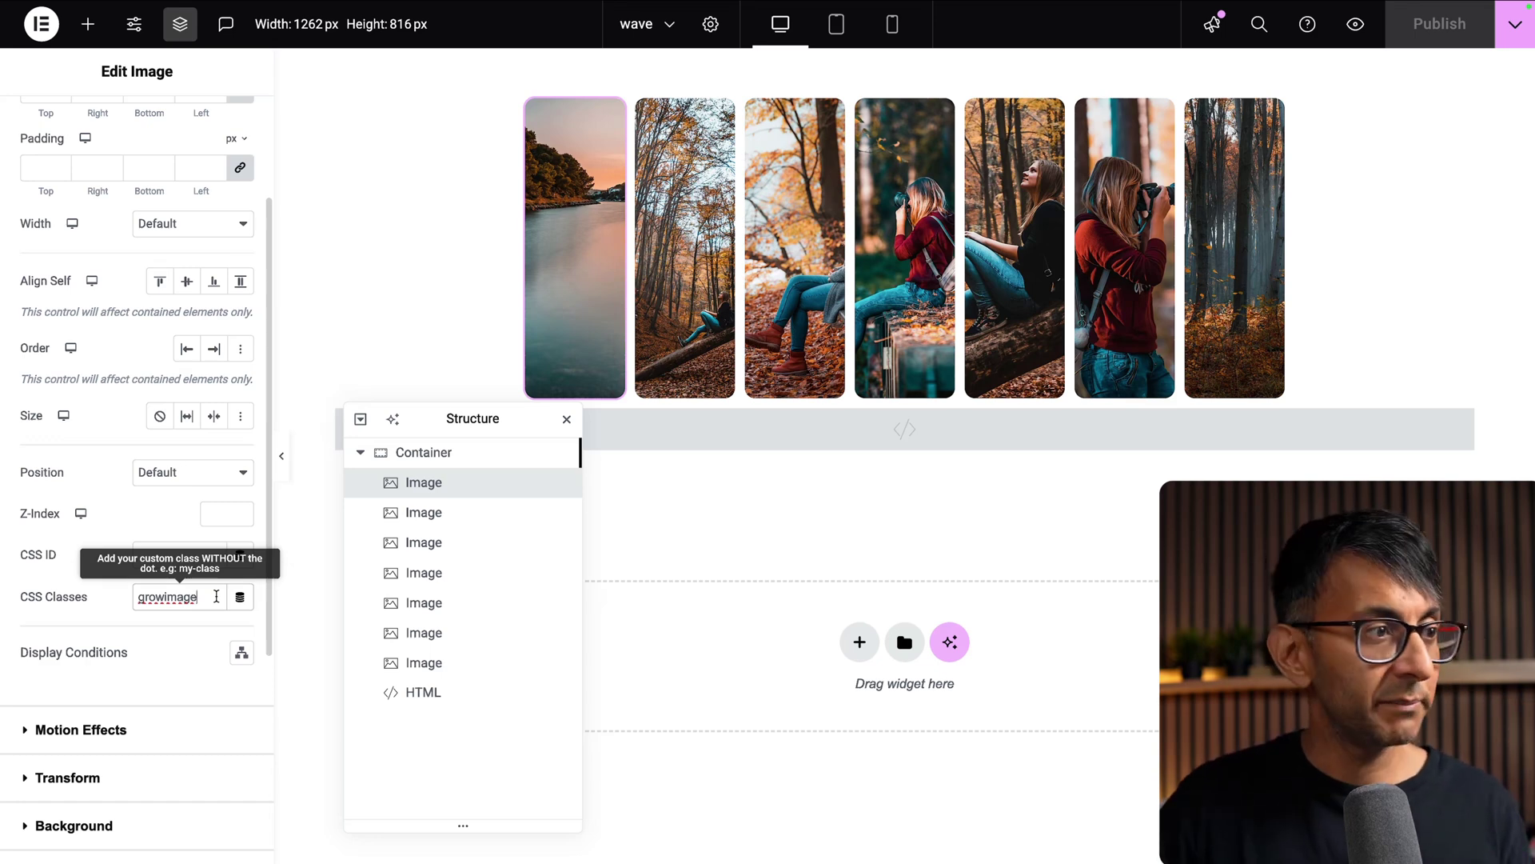
- Step through the third, sixth and seventh images, ending on the last forest image
{"action": "left_click", "coordinate": [439, 542]}
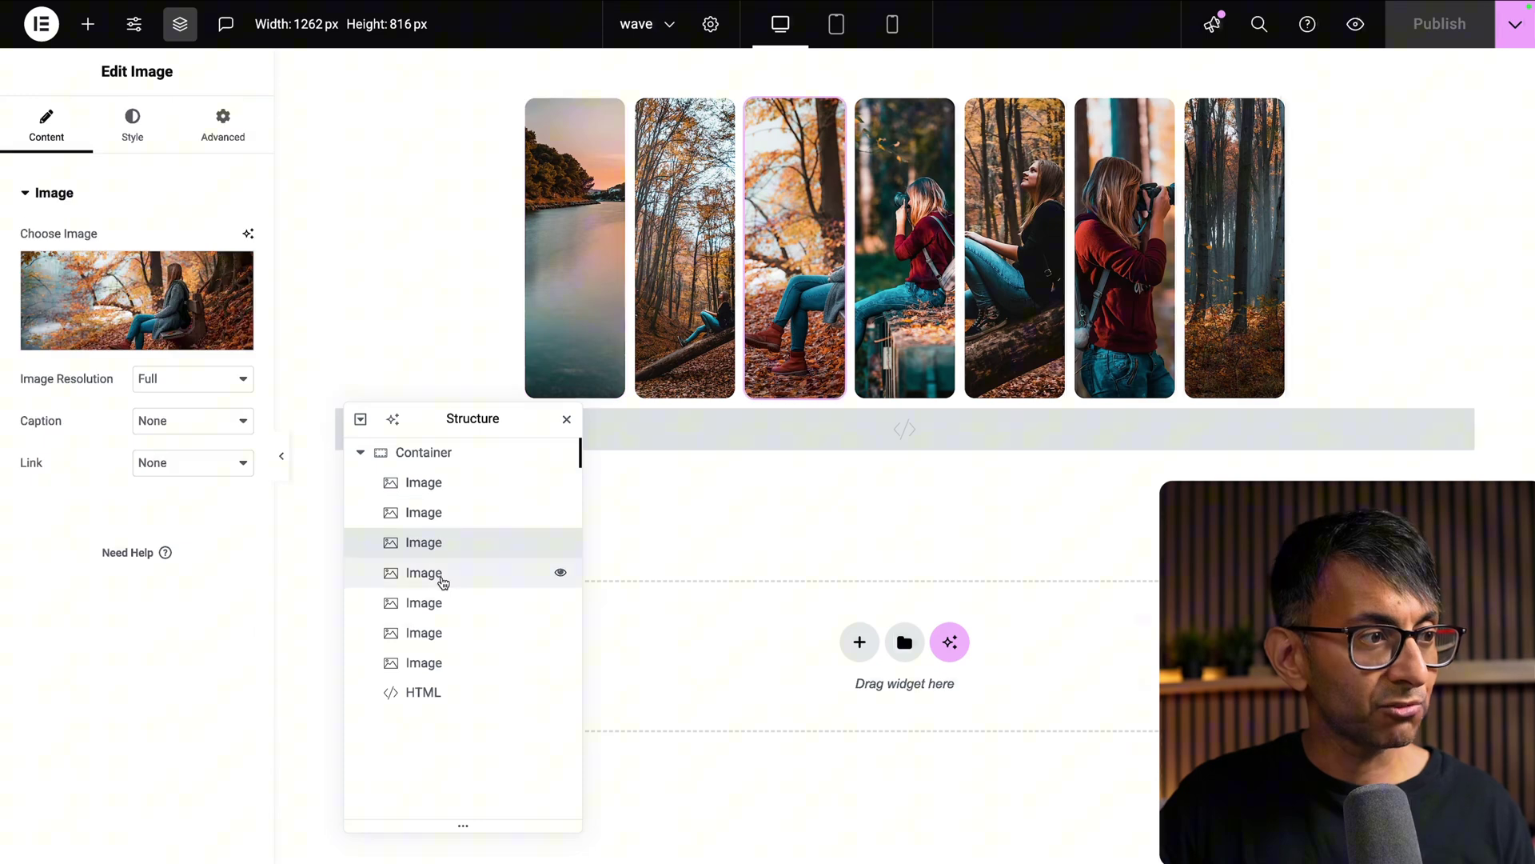
{"action": "left_click", "coordinate": [446, 631]}
{"action": "left_click", "coordinate": [452, 660]}
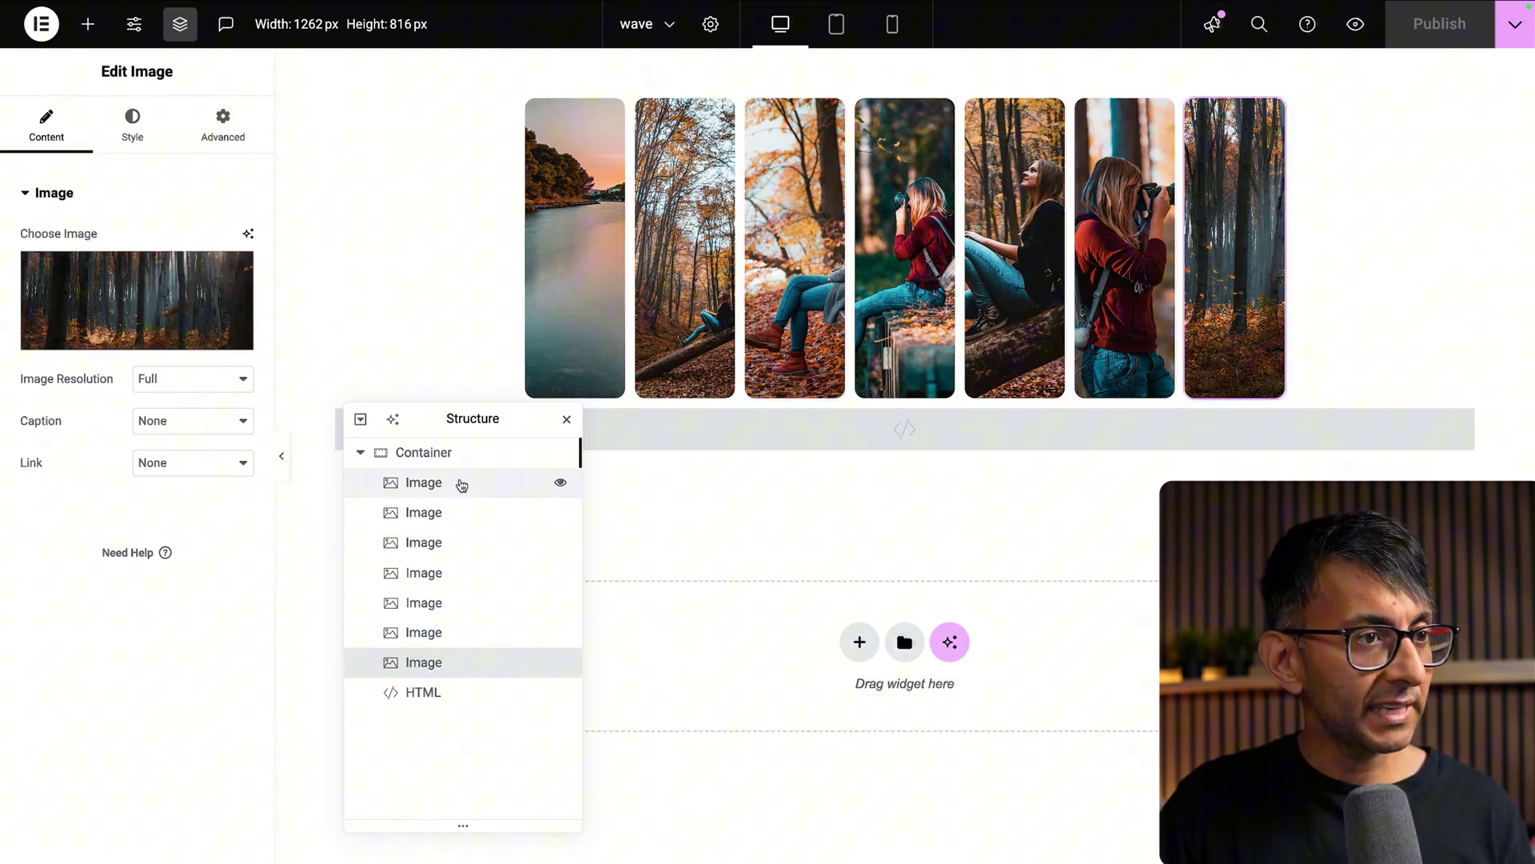
- Open and close the media library without changes, then open the seventh forest image's settings
{"action": "left_click", "coordinate": [457, 629]}
{"action": "left_click", "coordinate": [147, 295]}
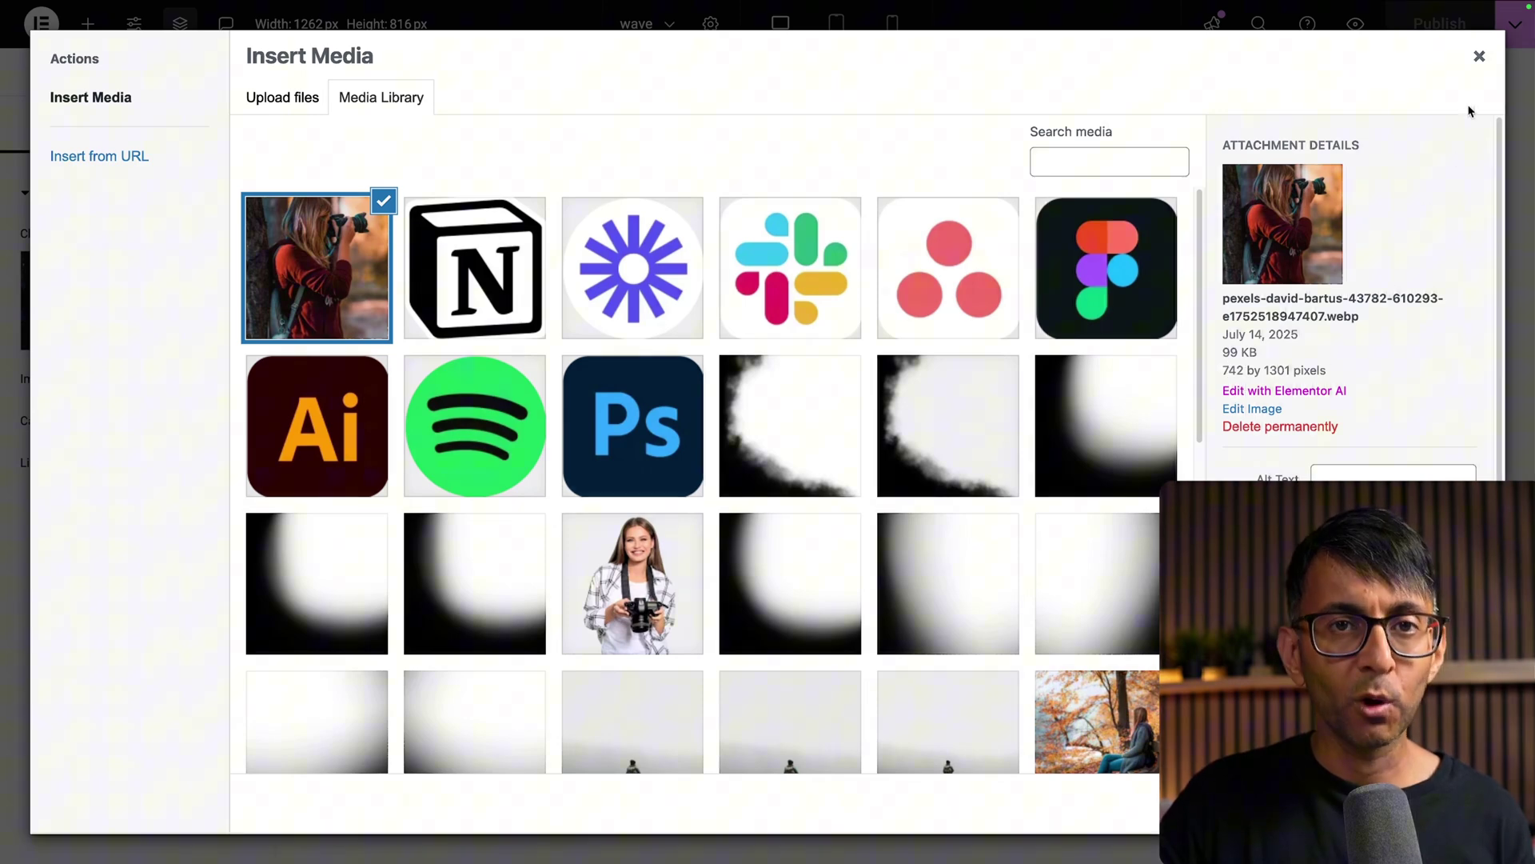
{"action": "left_click", "coordinate": [1479, 57]}
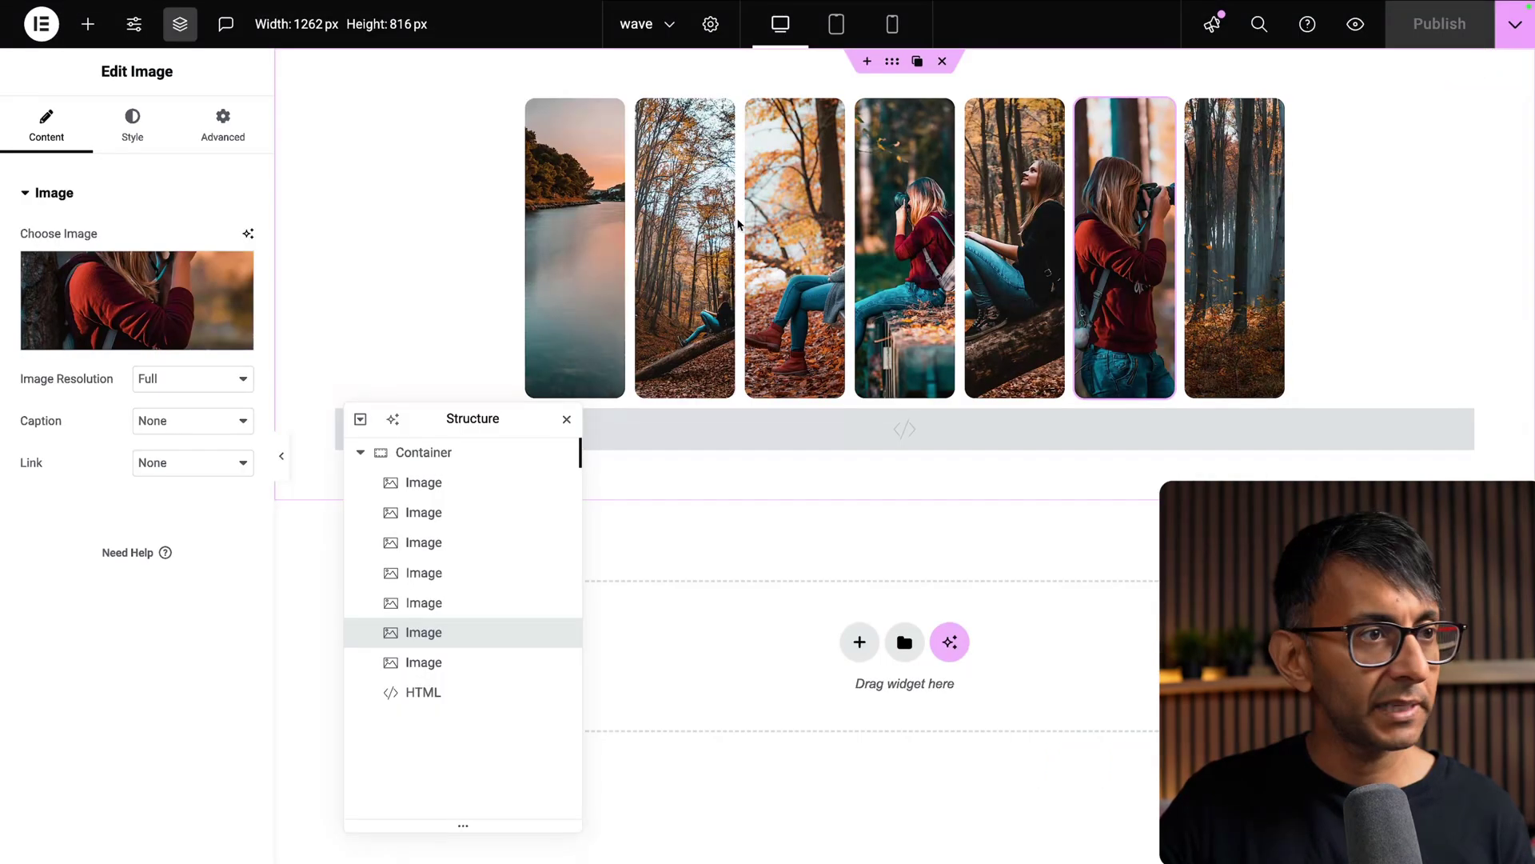
{"action": "left_click", "coordinate": [480, 483]}
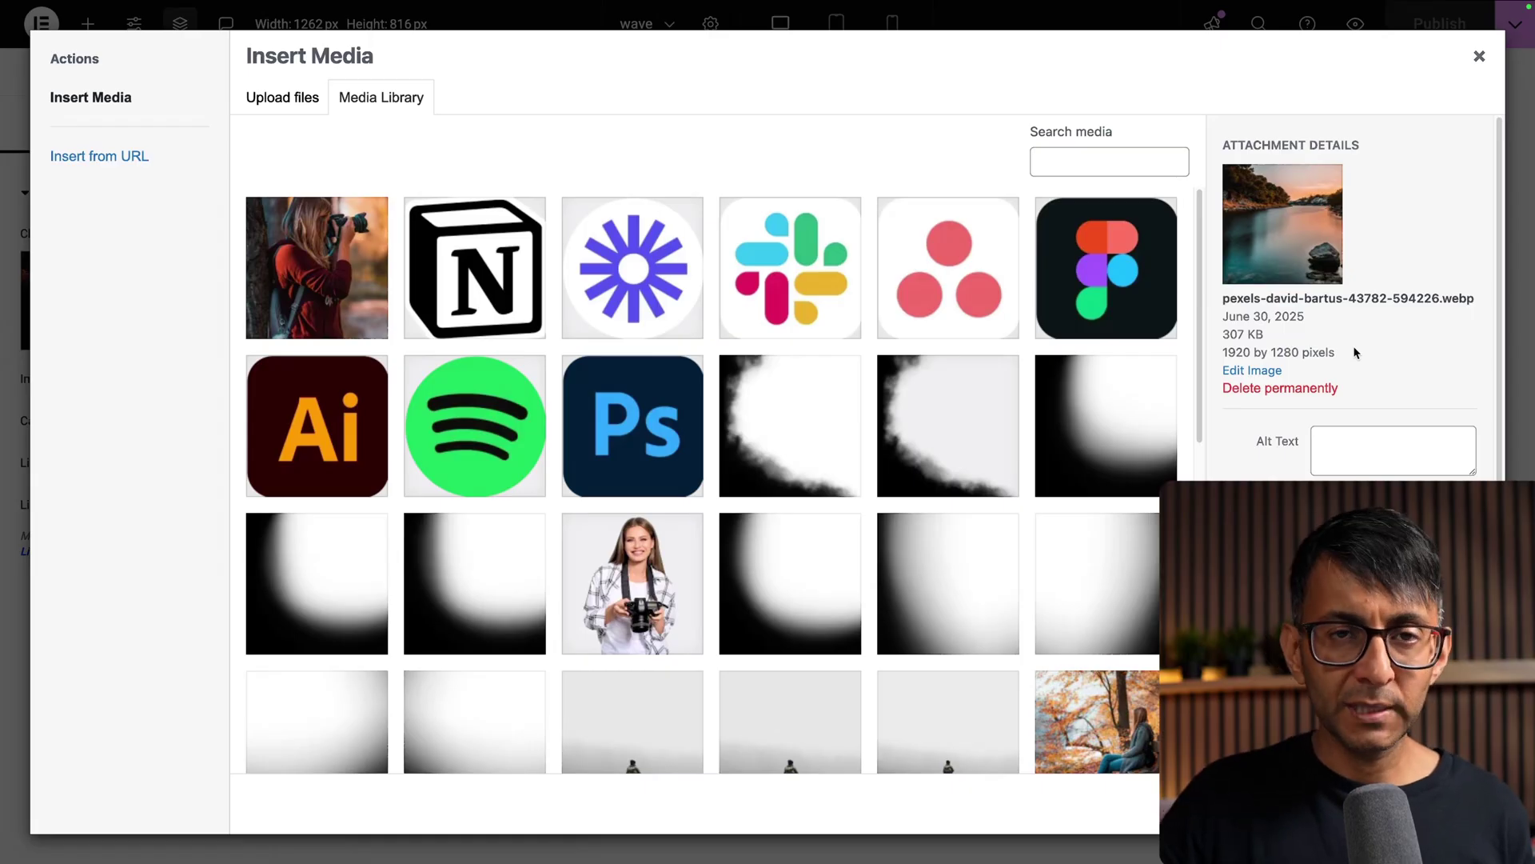
{"action": "left_click", "coordinate": [1480, 56]}
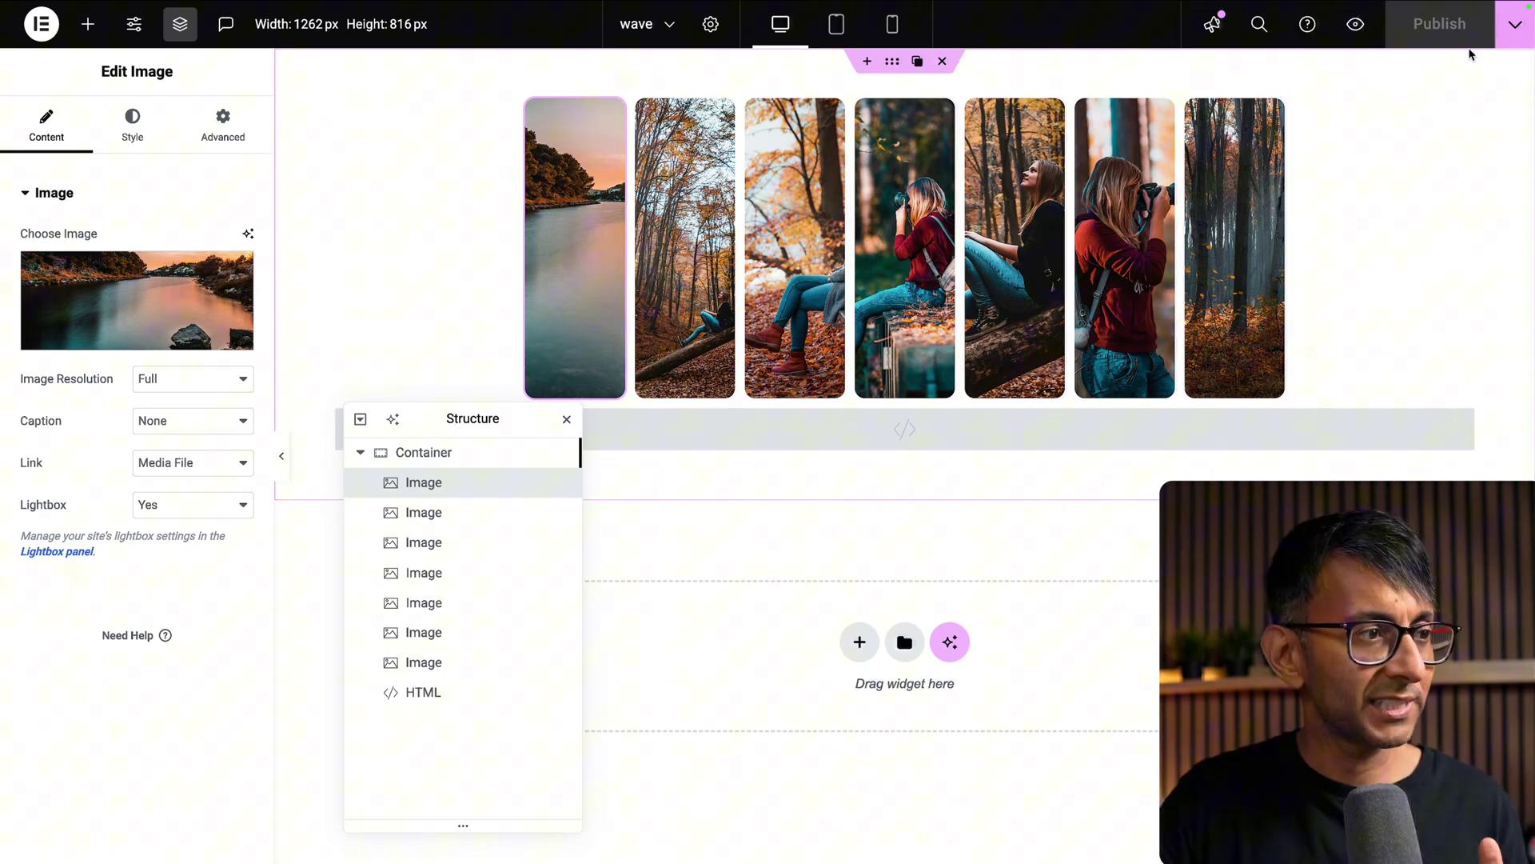
{"action": "left_click", "coordinate": [484, 666]}
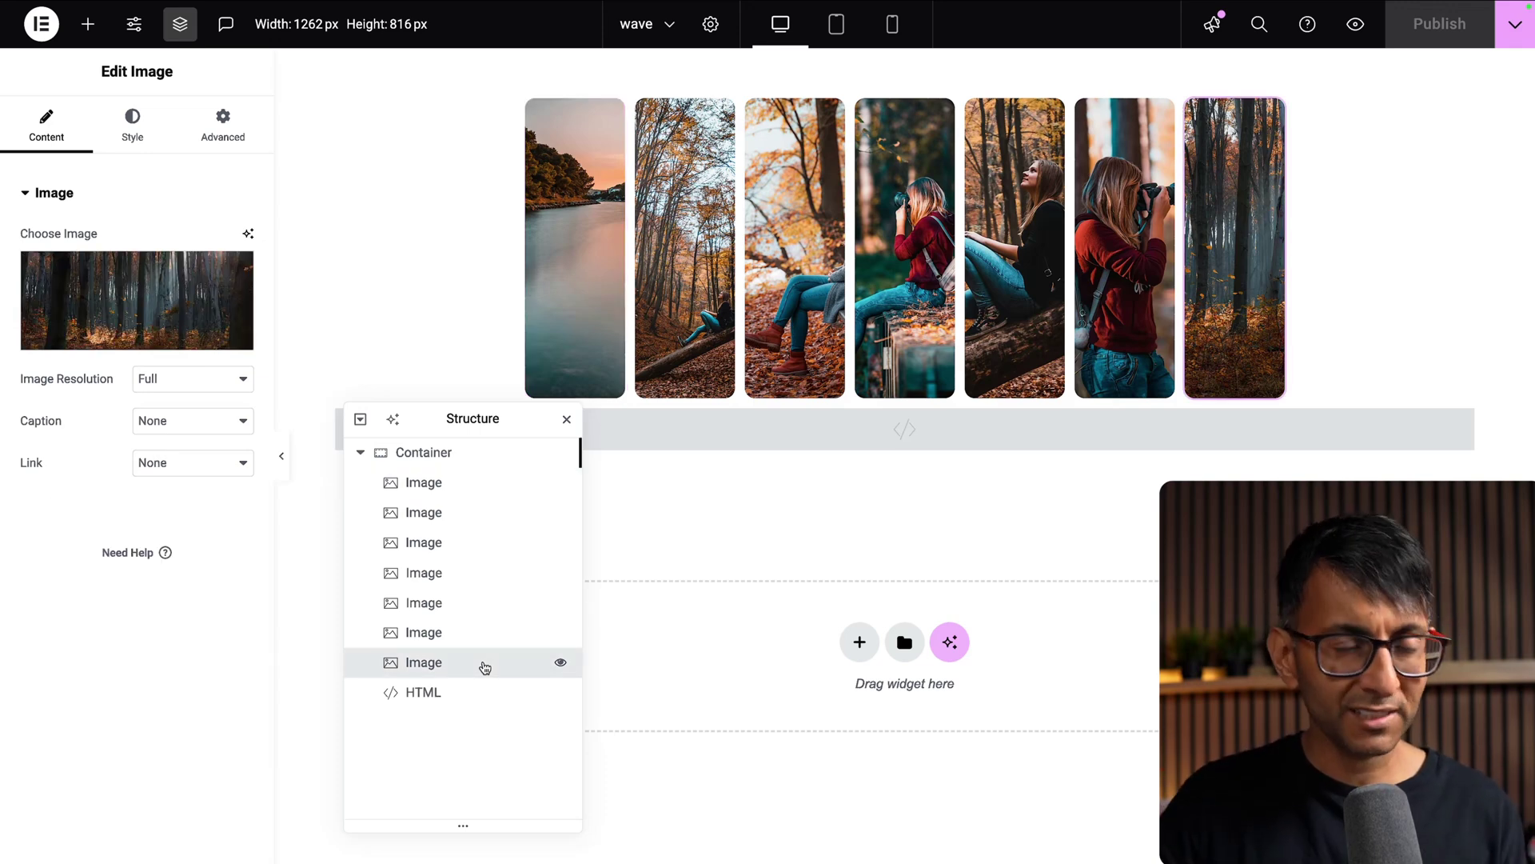
- Open the container's Custom CSS and review the flex-shrink and inner-image rules
{"action": "left_click", "coordinate": [424, 453]}
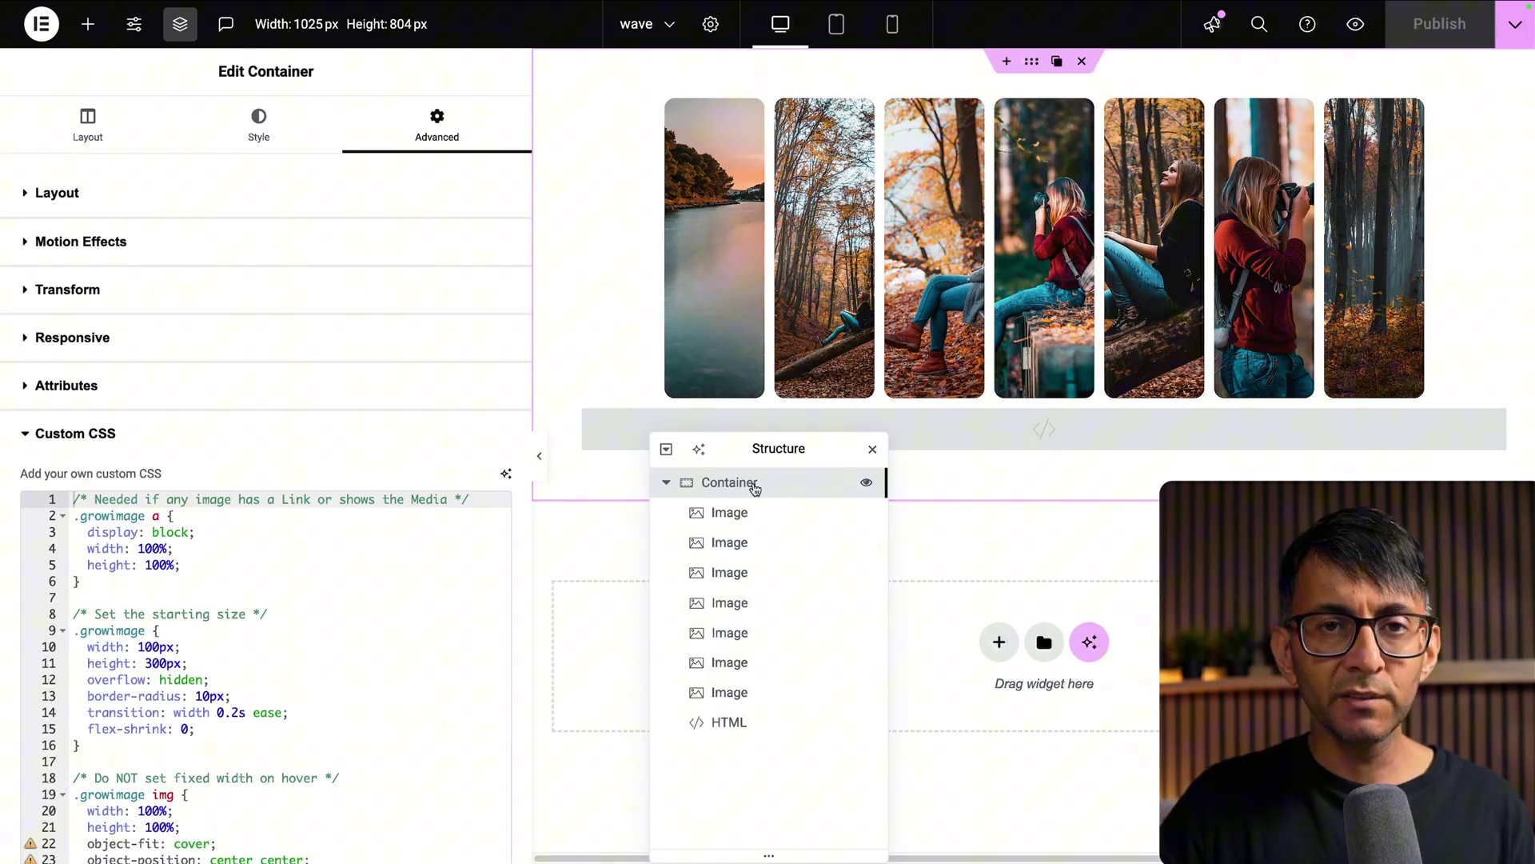
{"action": "scroll", "coordinate": [331, 552], "scroll_direction": "down", "scroll_amount": 2}
{"action": "left_click", "coordinate": [346, 553]}
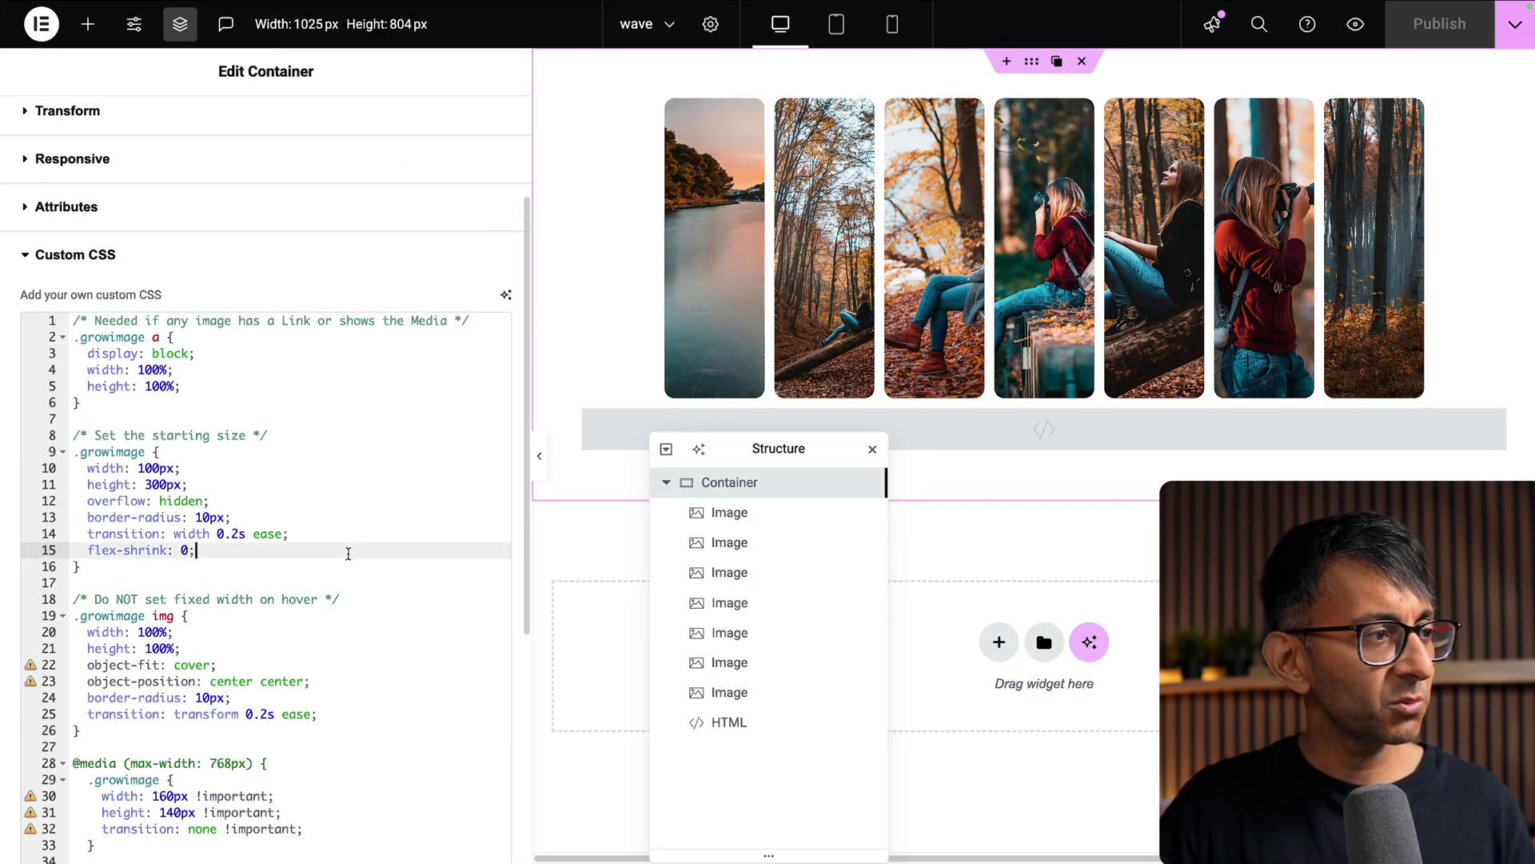
{"action": "scroll", "coordinate": [350, 552], "scroll_direction": "down", "scroll_amount": 1}
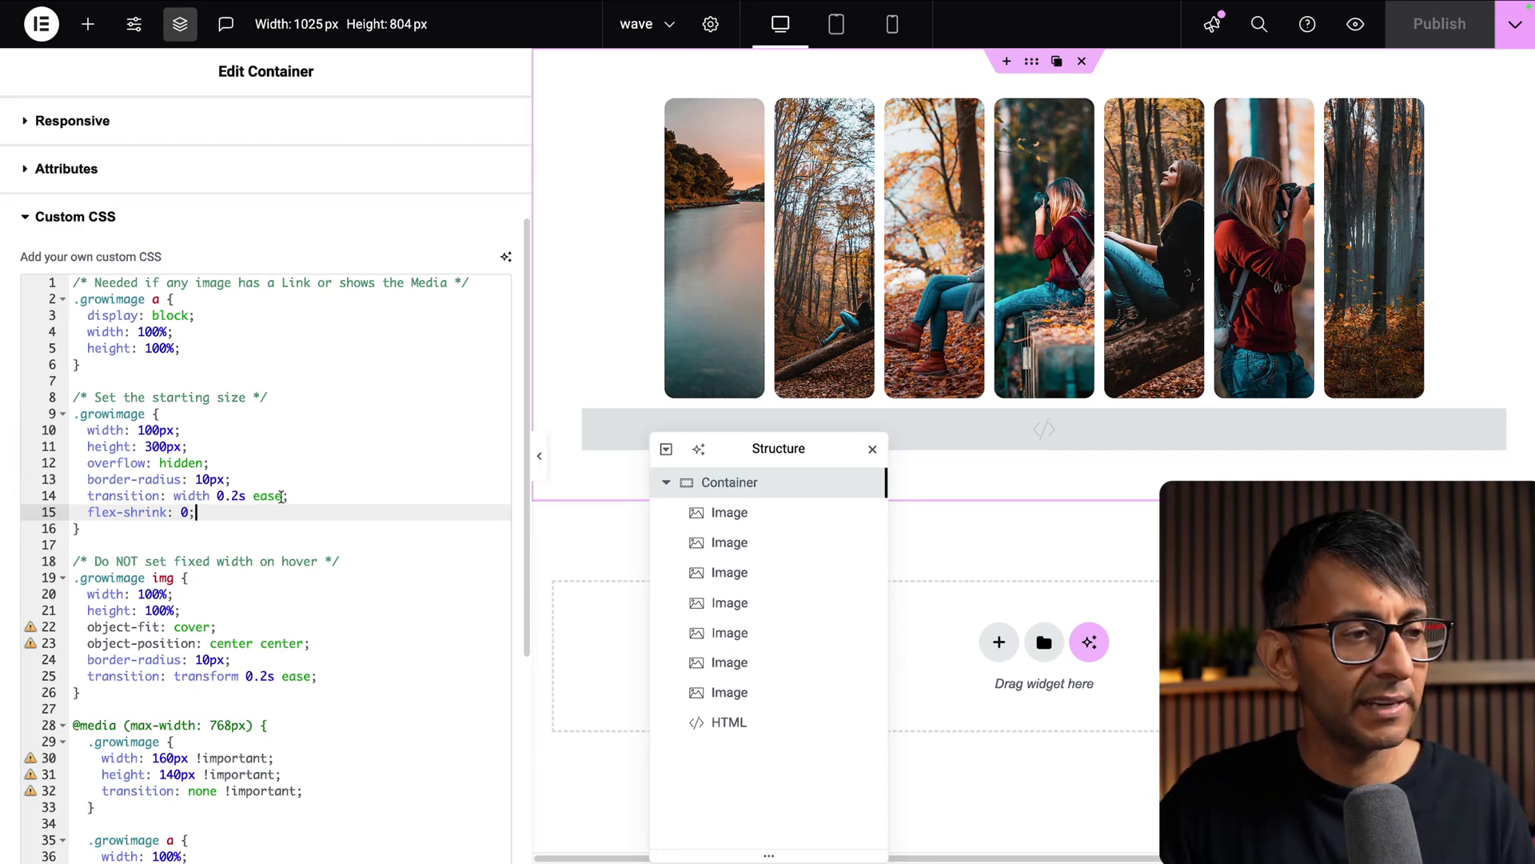
{"action": "left_click", "coordinate": [378, 577]}
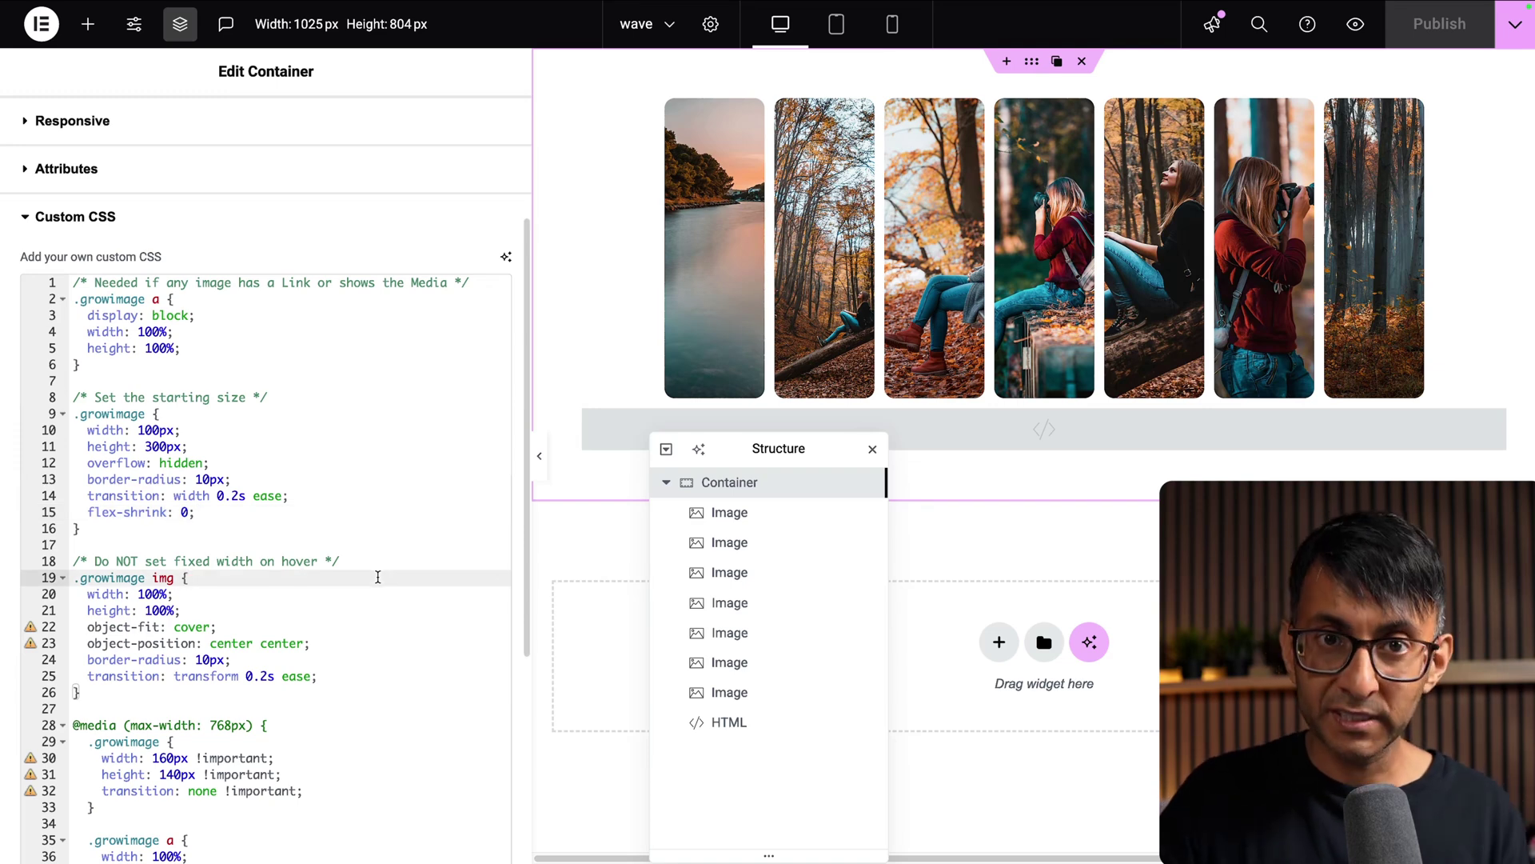
{"action": "left_click", "coordinate": [381, 510]}
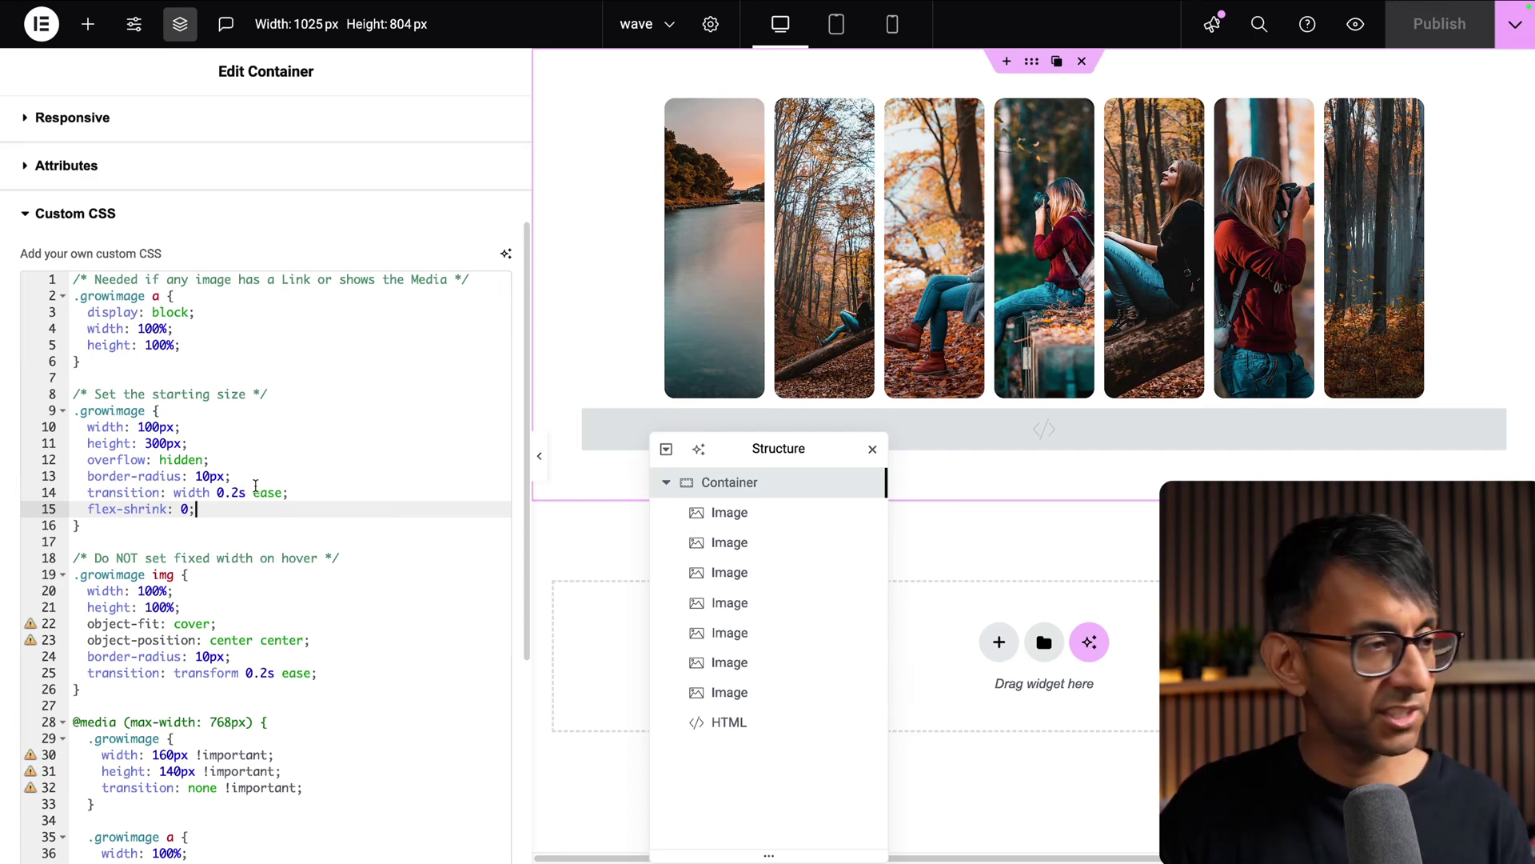
- Highlight the .growimage 100px by 300px size rules, then move to the line 20 width rule
{"action": "left_click", "coordinate": [195, 445]}
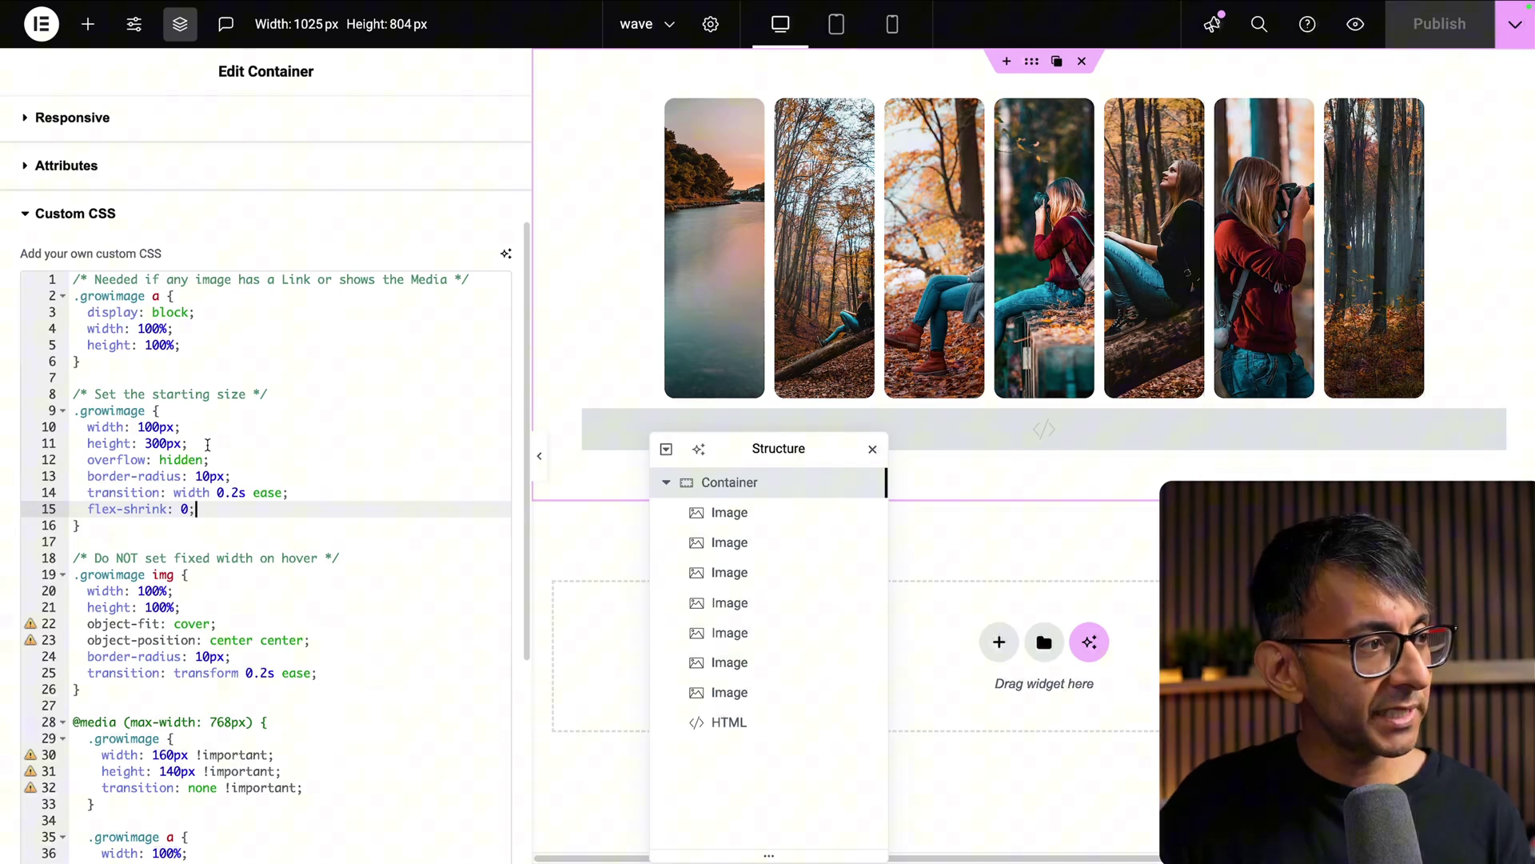
{"action": "key", "text": "shift+Up"}
{"action": "key", "text": "shift+Up"}
{"action": "key", "text": "shift+Home"}
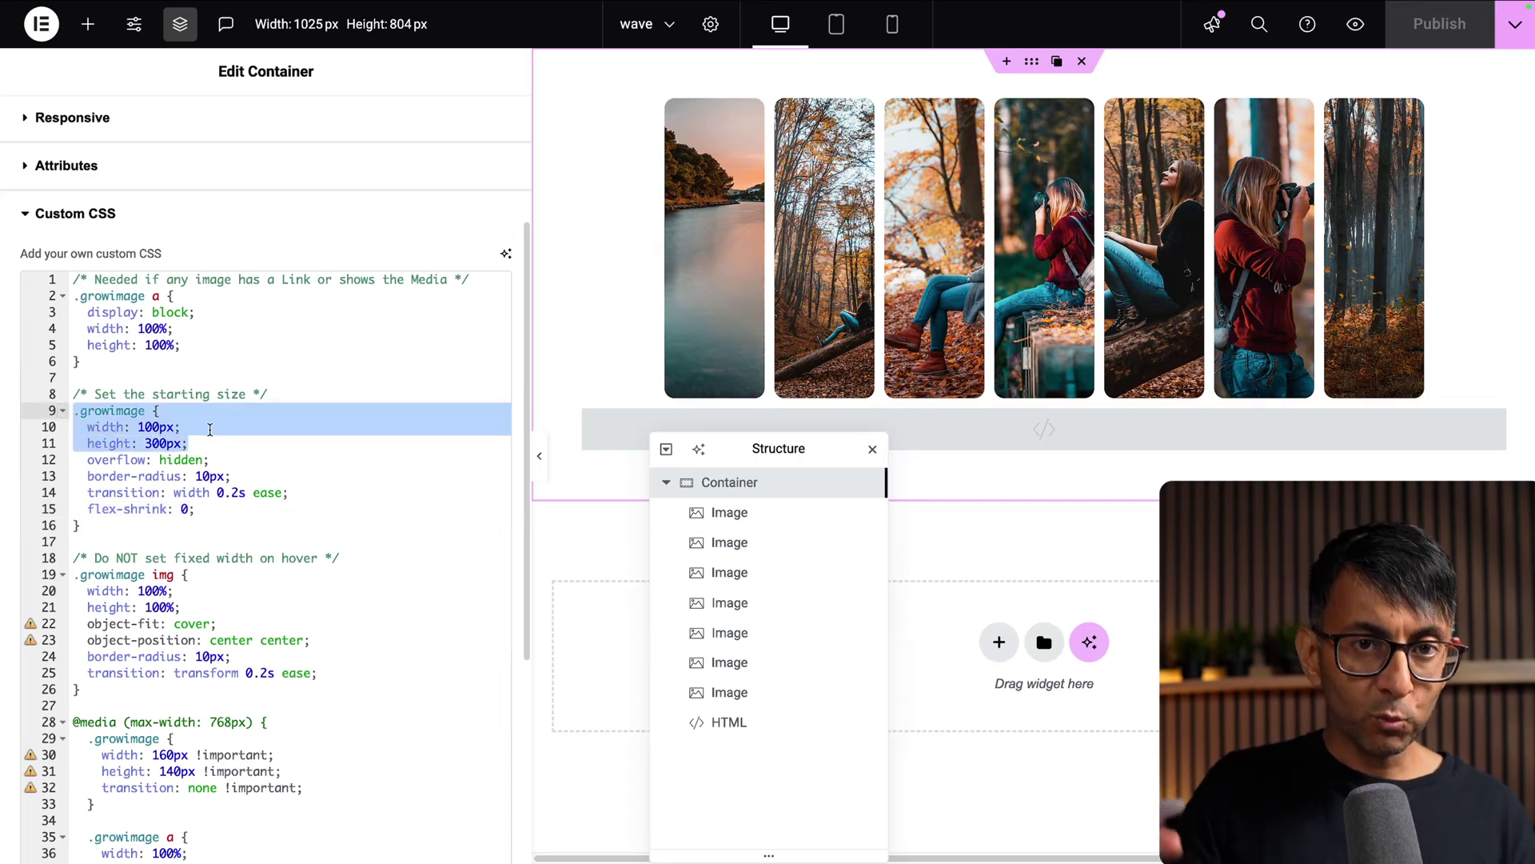
{"action": "left_click", "coordinate": [232, 394]}
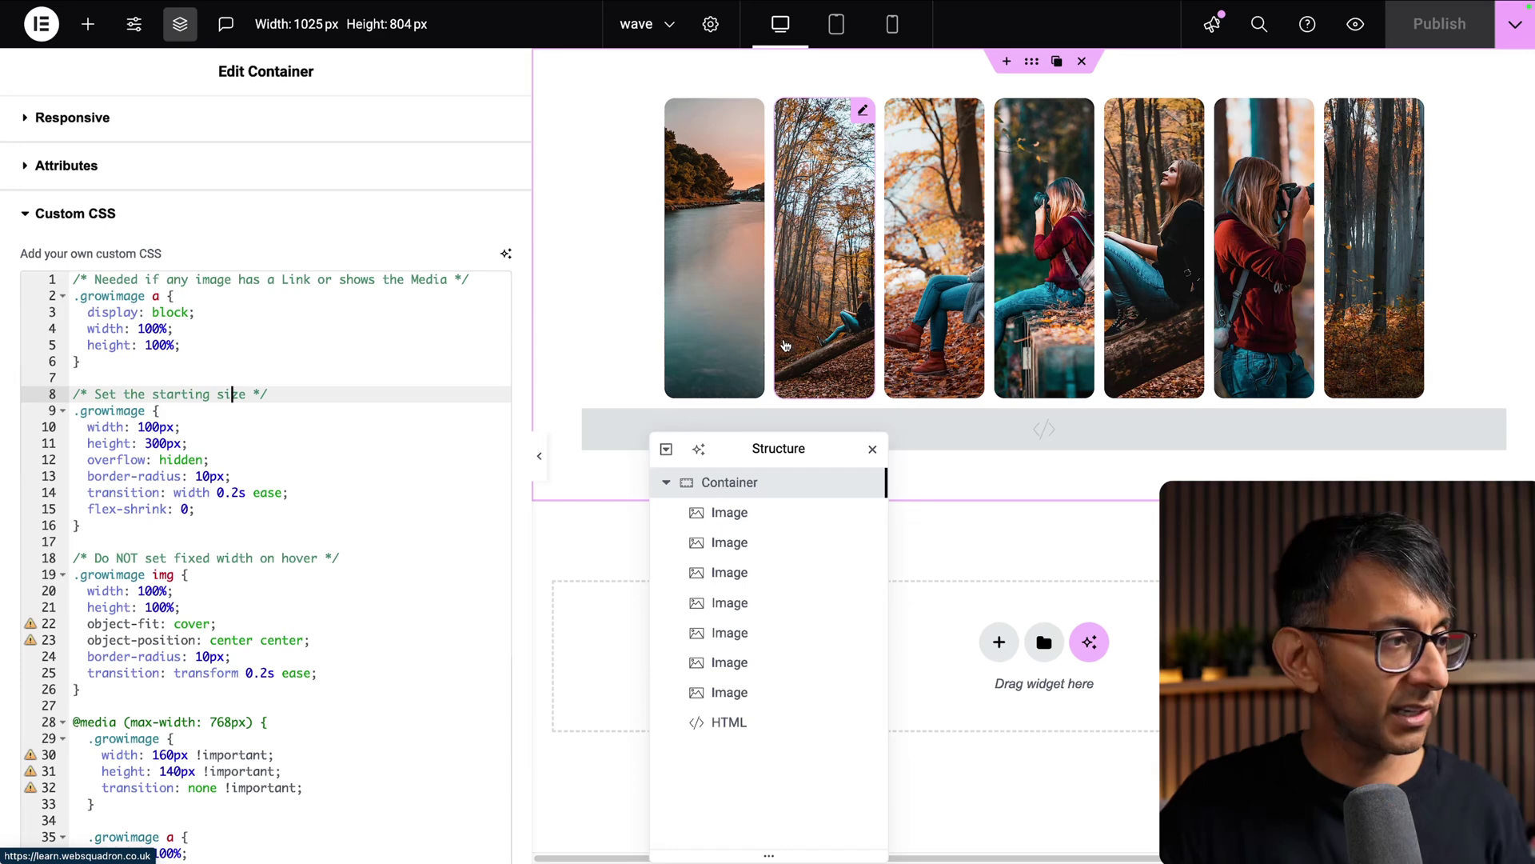
{"action": "left_click", "coordinate": [334, 587]}
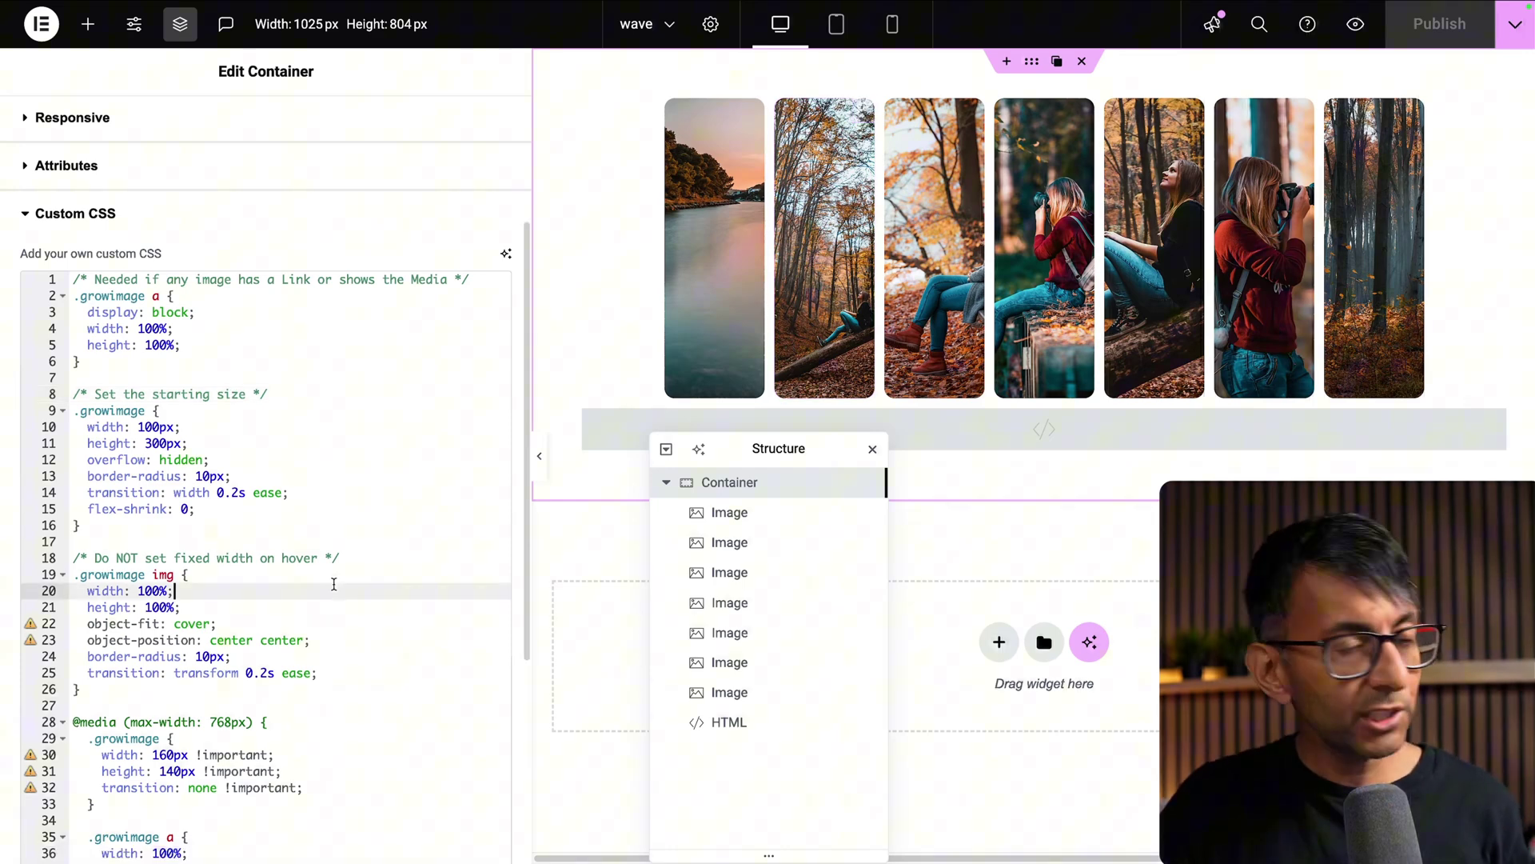
{"action": "scroll", "coordinate": [334, 584], "scroll_direction": "down", "scroll_amount": 2}
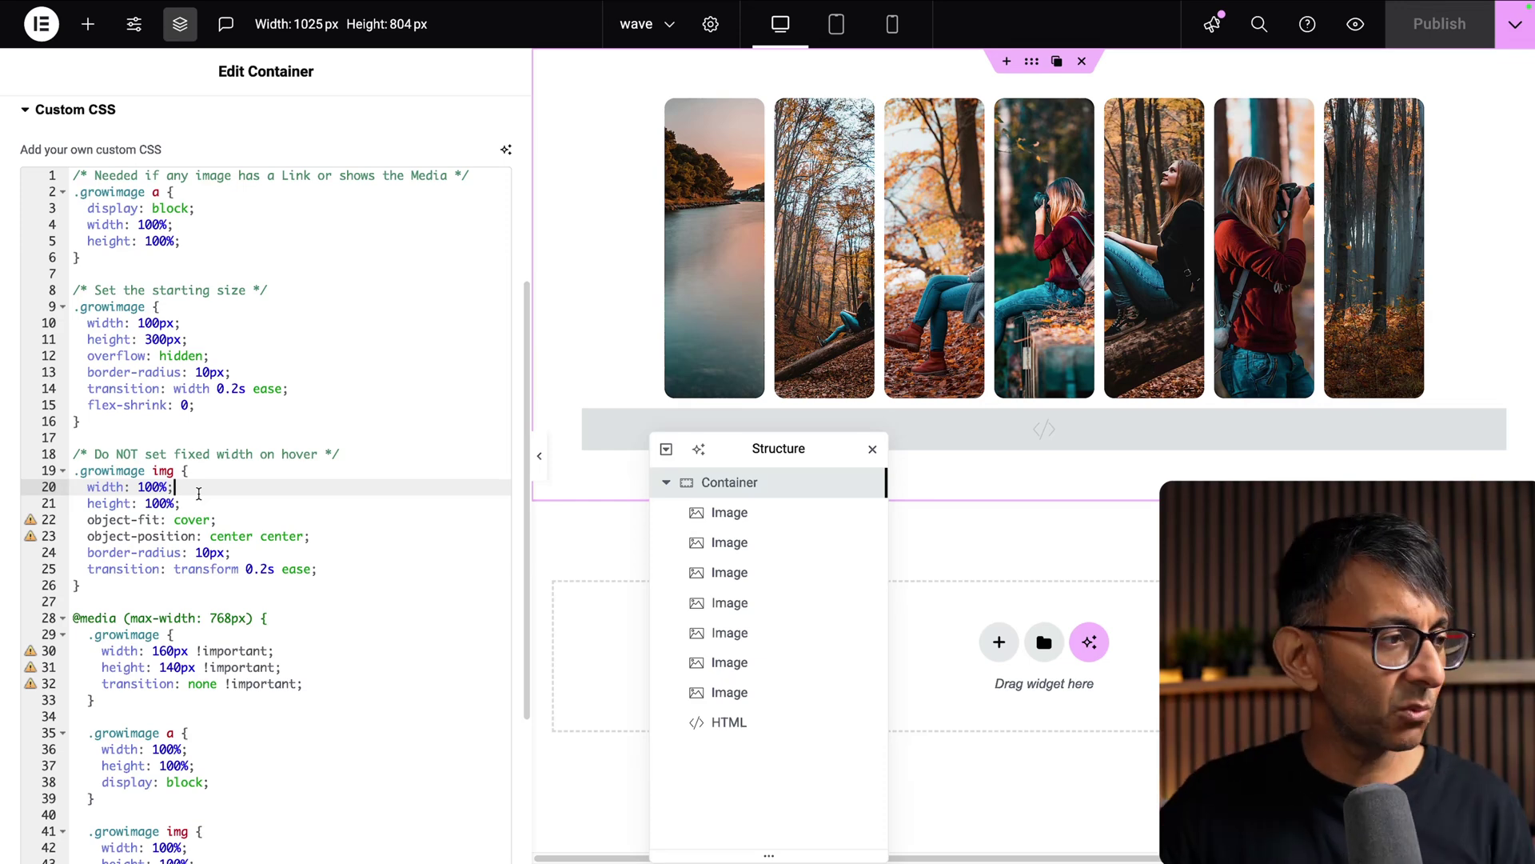
{"action": "left_click_drag", "start_coordinate": [350, 551], "coordinate": [140, 523]}
{"action": "left_click", "coordinate": [307, 510]}
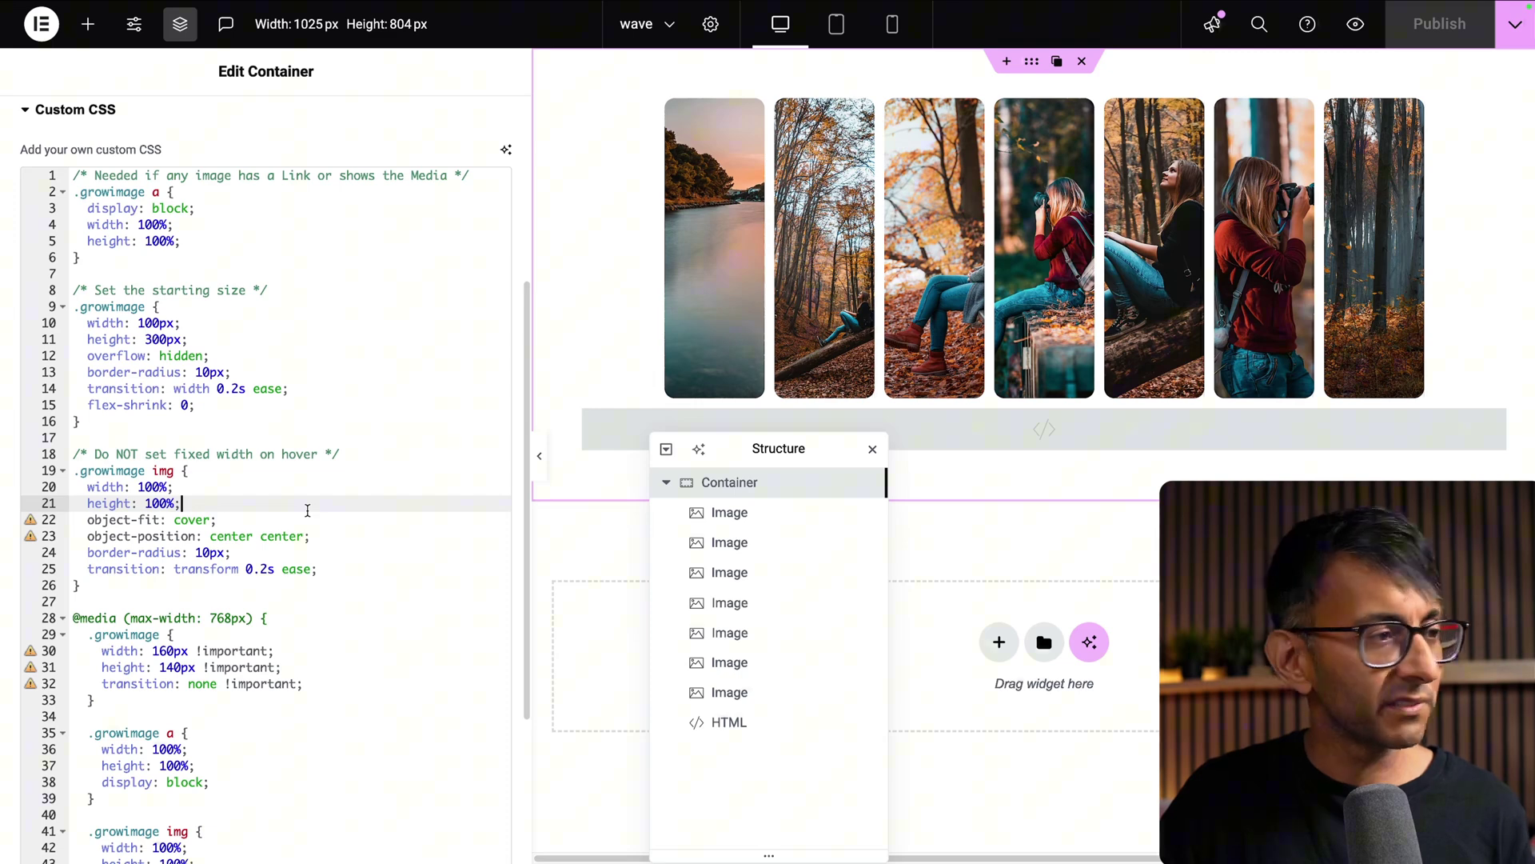
{"action": "scroll", "coordinate": [319, 627], "scroll_direction": "down", "scroll_amount": 3}
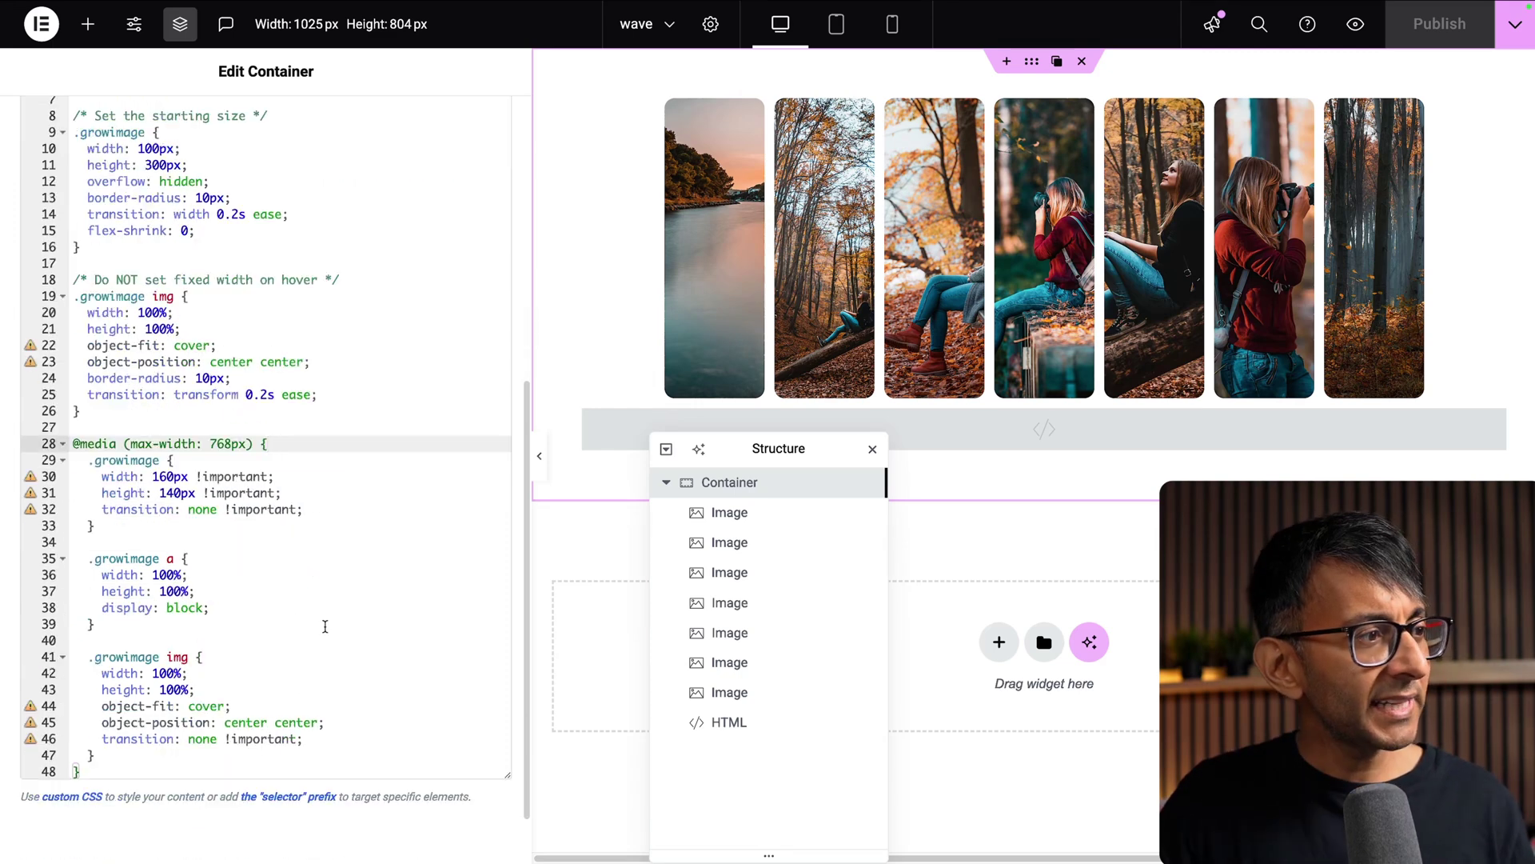
{"action": "left_click_drag", "start_coordinate": [124, 476], "coordinate": [329, 670]}
{"action": "left_click", "coordinate": [349, 682]}
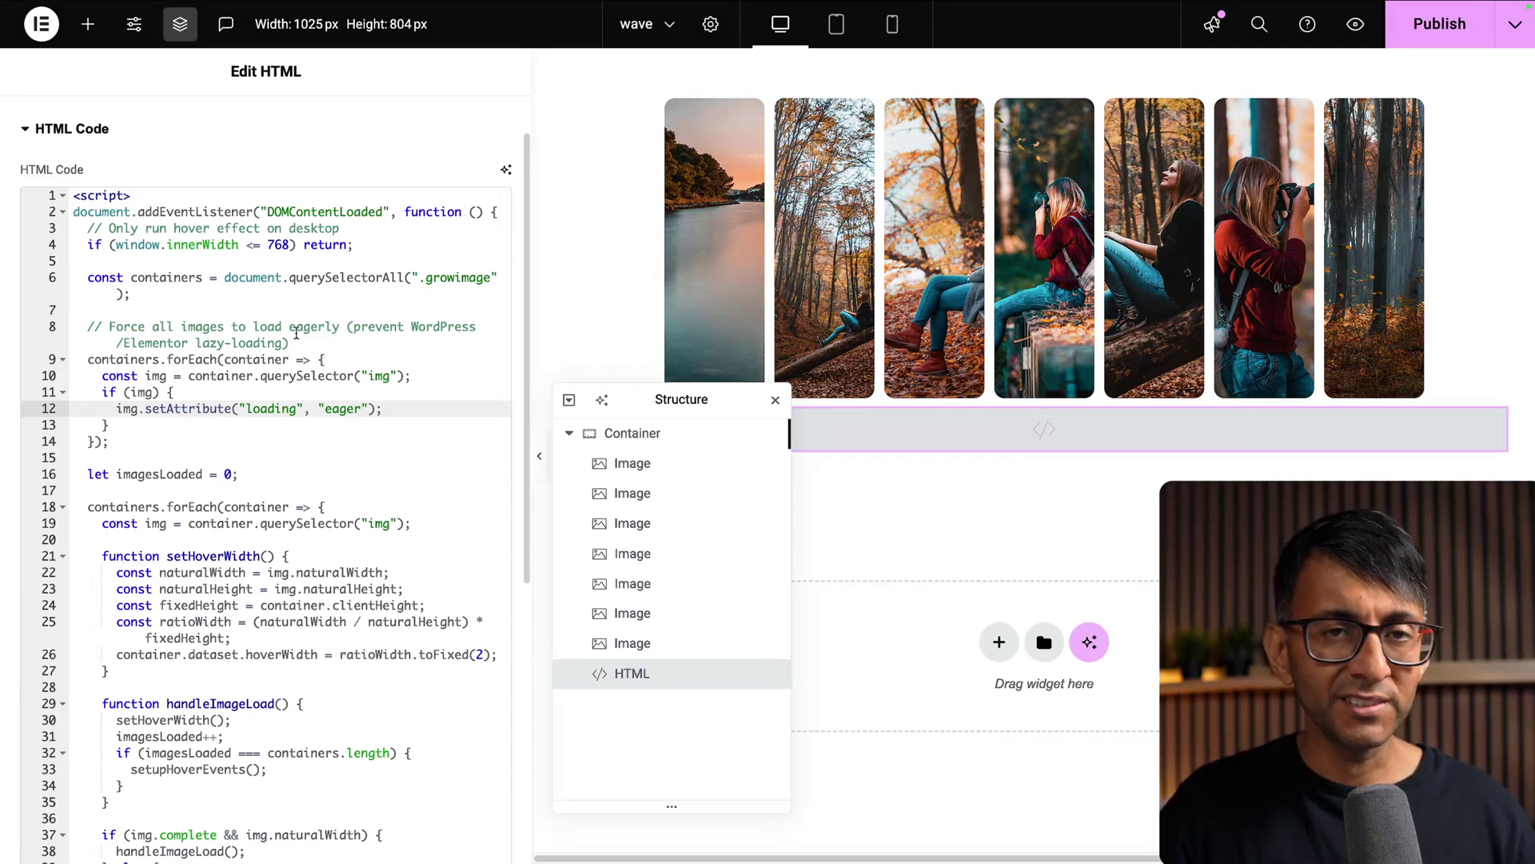
{"action": "double_click", "coordinate": [280, 245]}
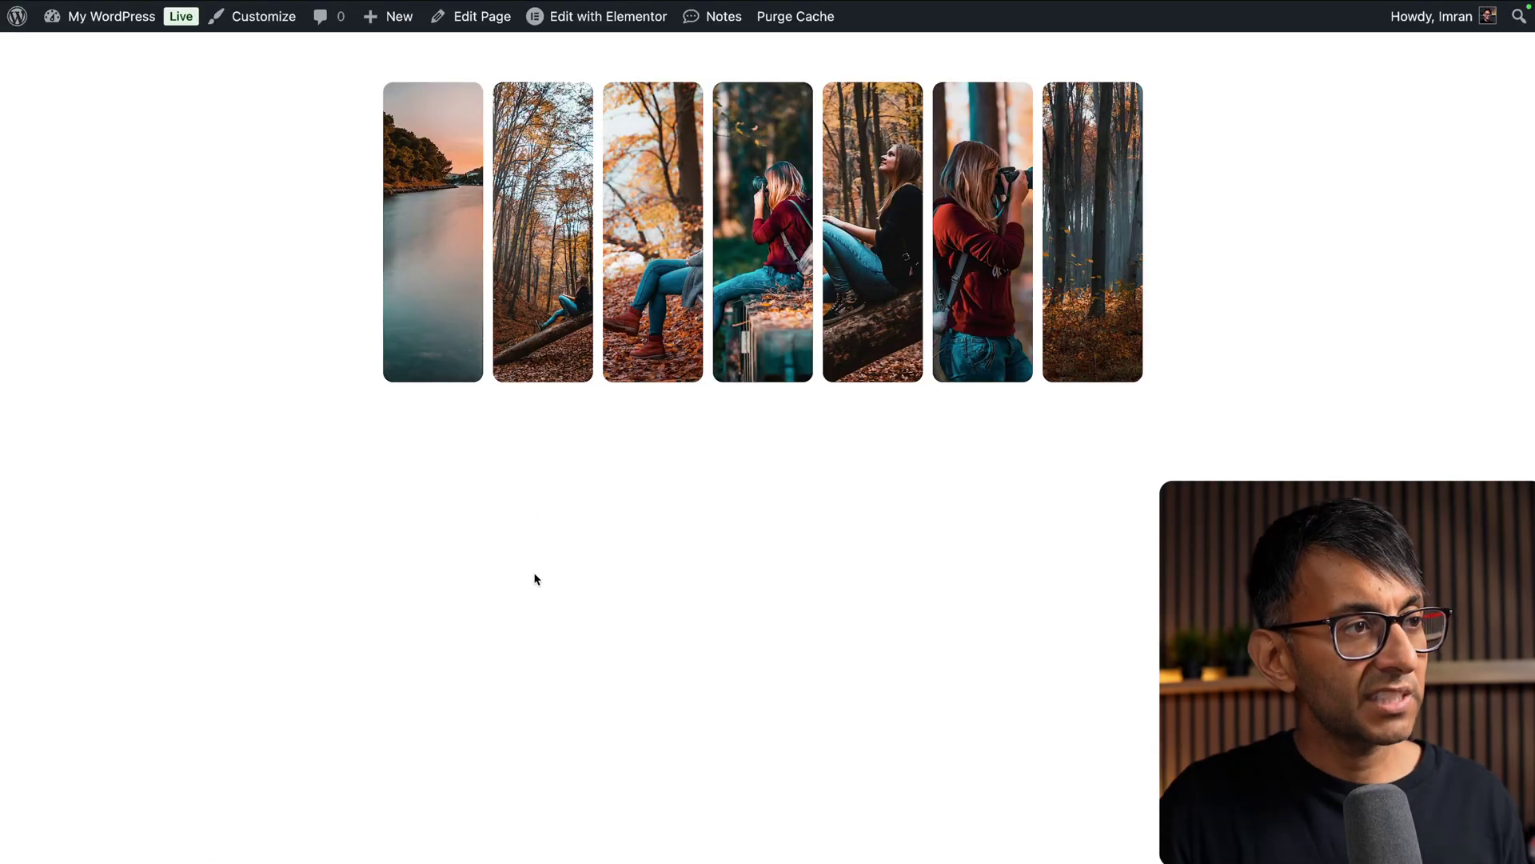
- Test the proportional widening on five of the seven thumbnails on the live page
{"action": "mouse_move", "coordinate": [552, 352]}
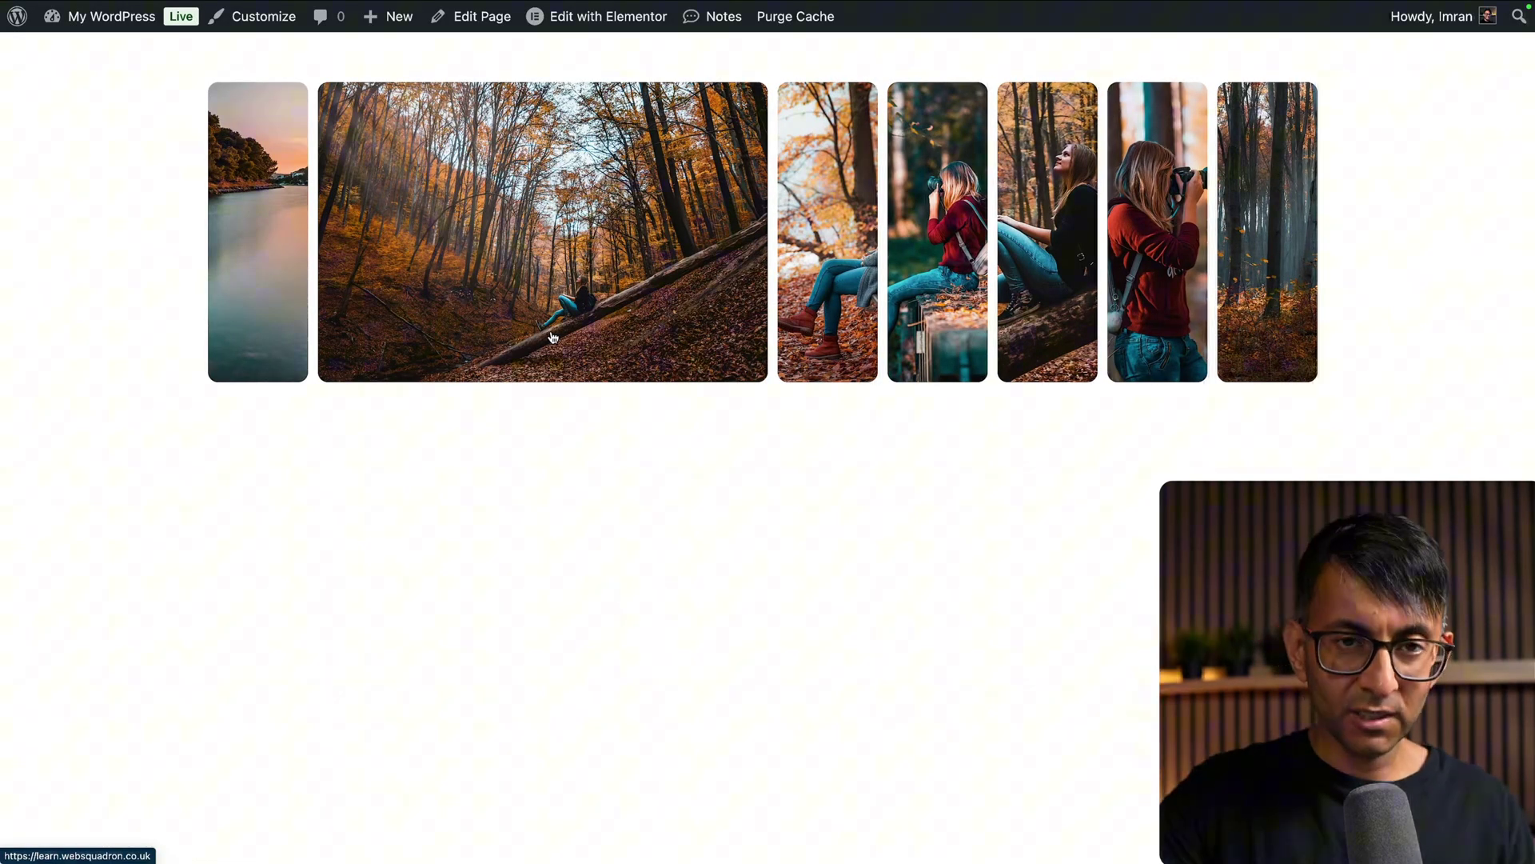
{"action": "mouse_move", "coordinate": [289, 328]}
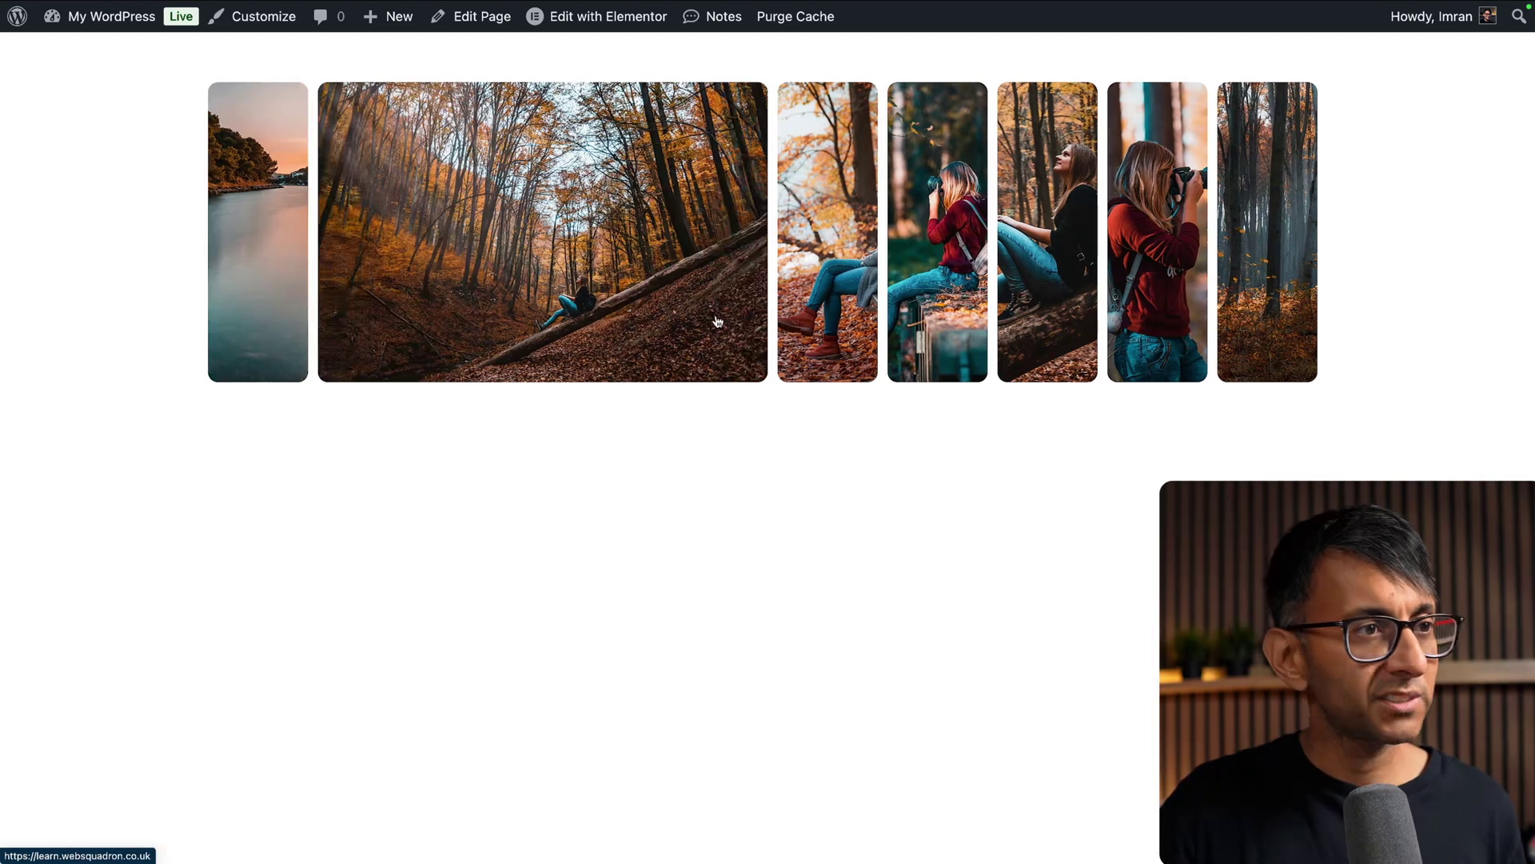
{"action": "mouse_move", "coordinate": [775, 319]}
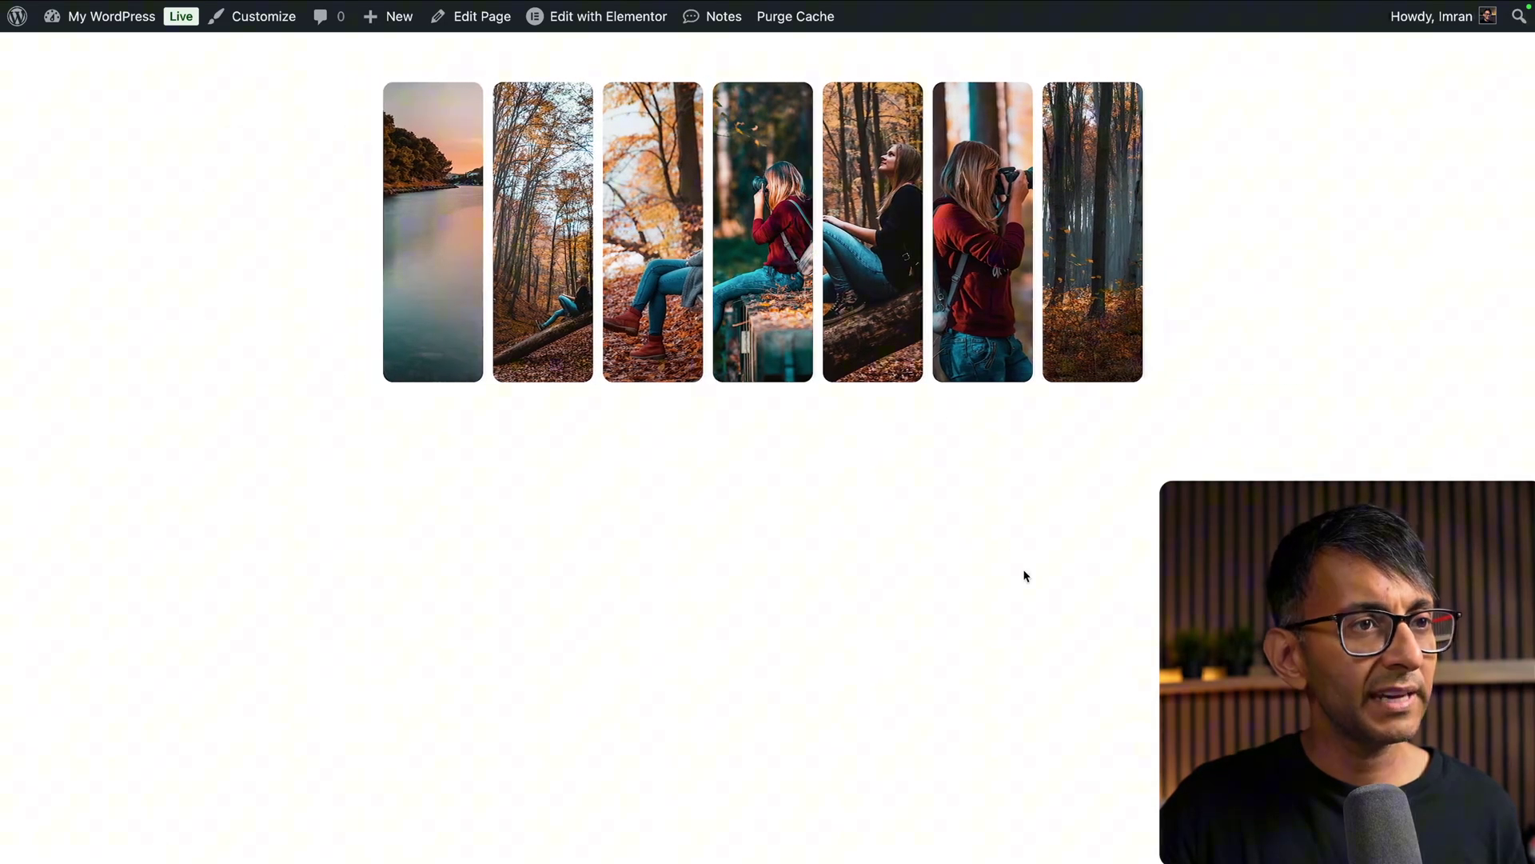
{"action": "mouse_move", "coordinate": [886, 330]}
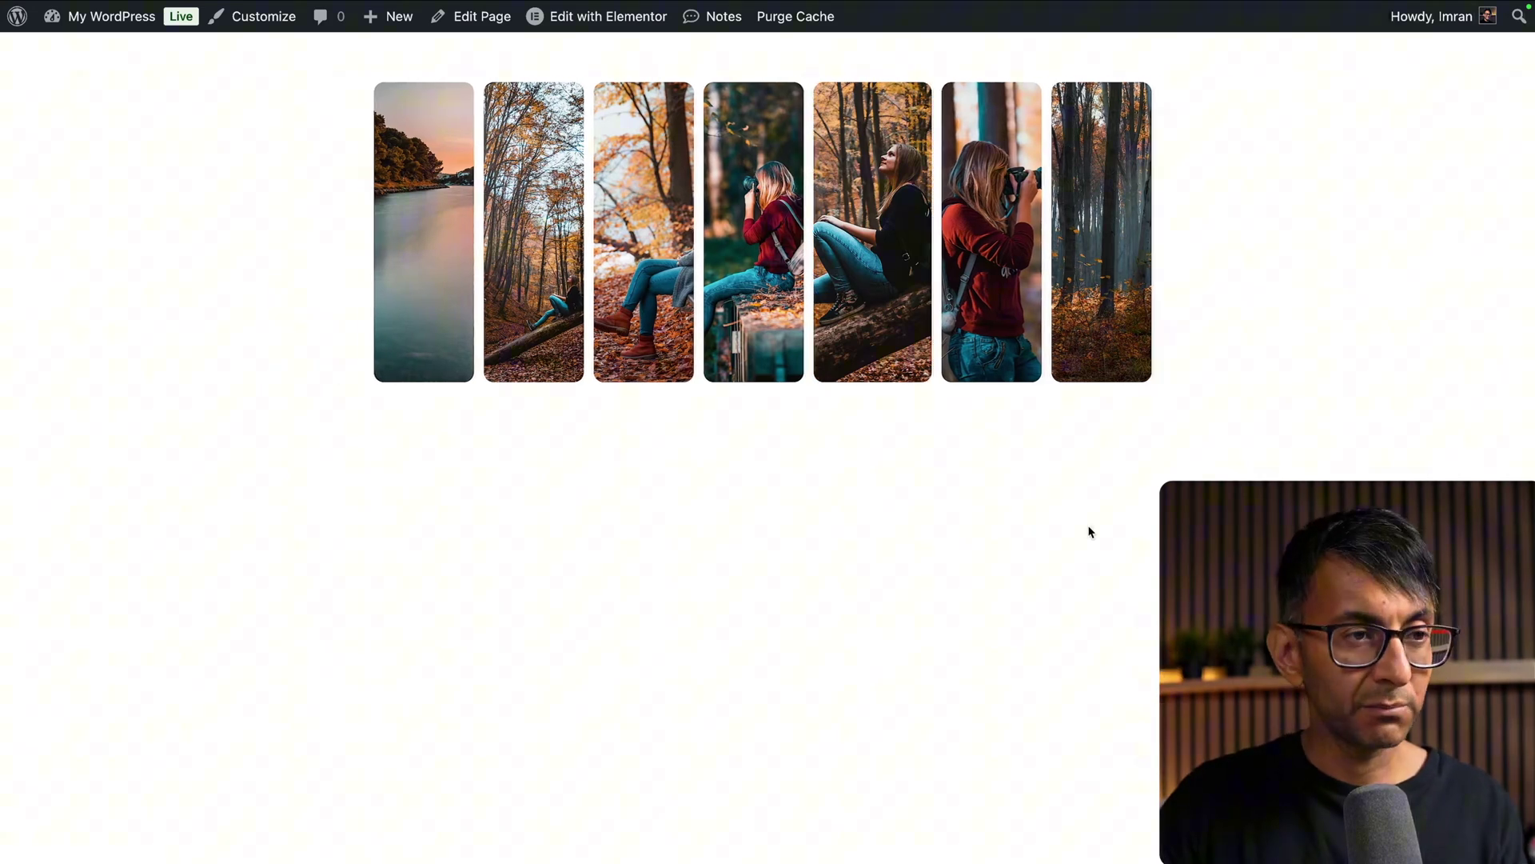
{"action": "mouse_move", "coordinate": [1014, 368]}
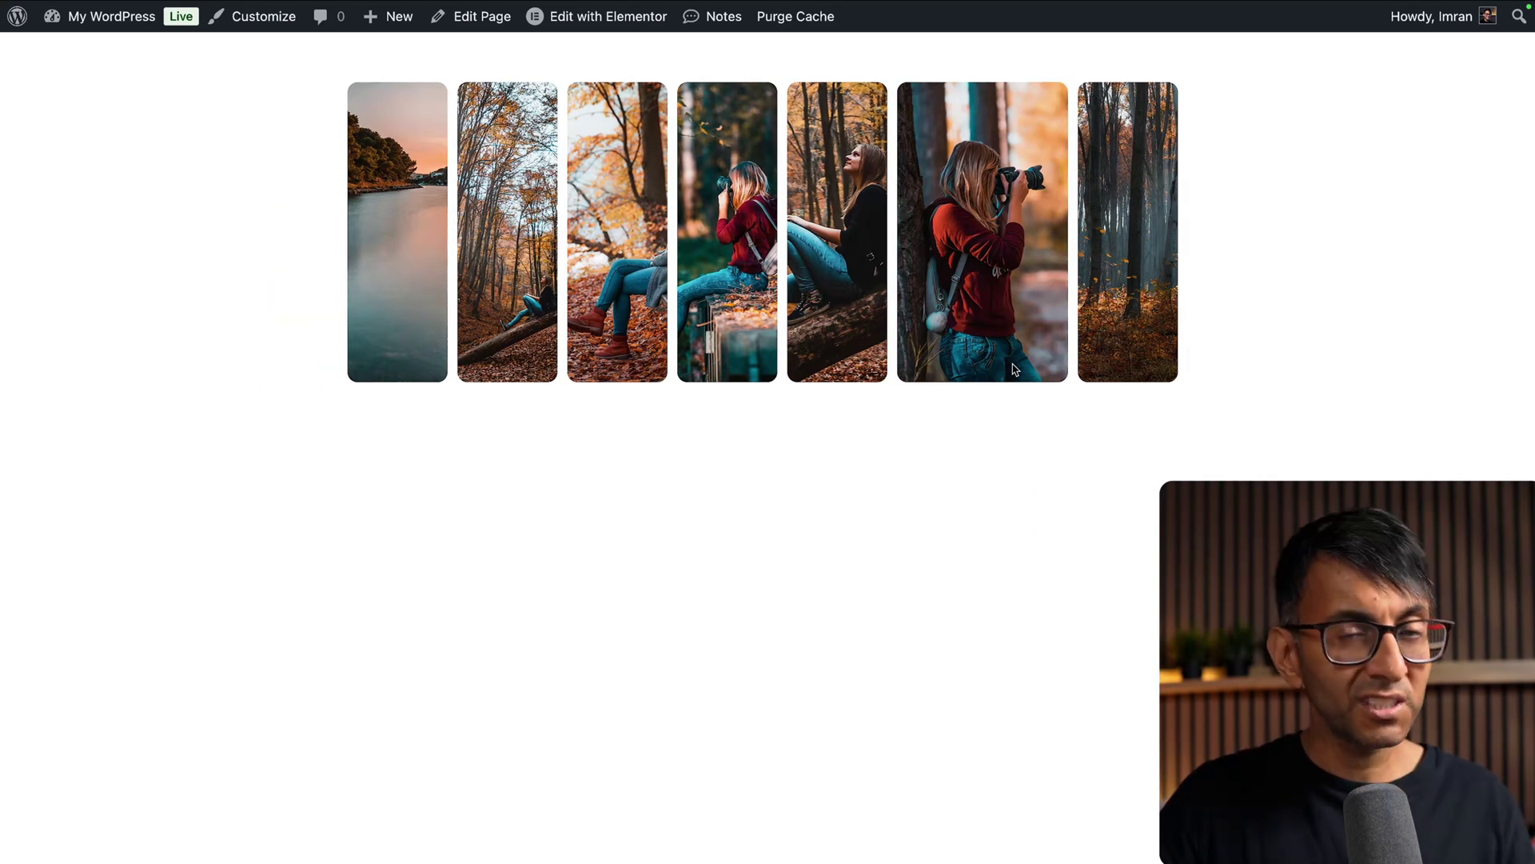